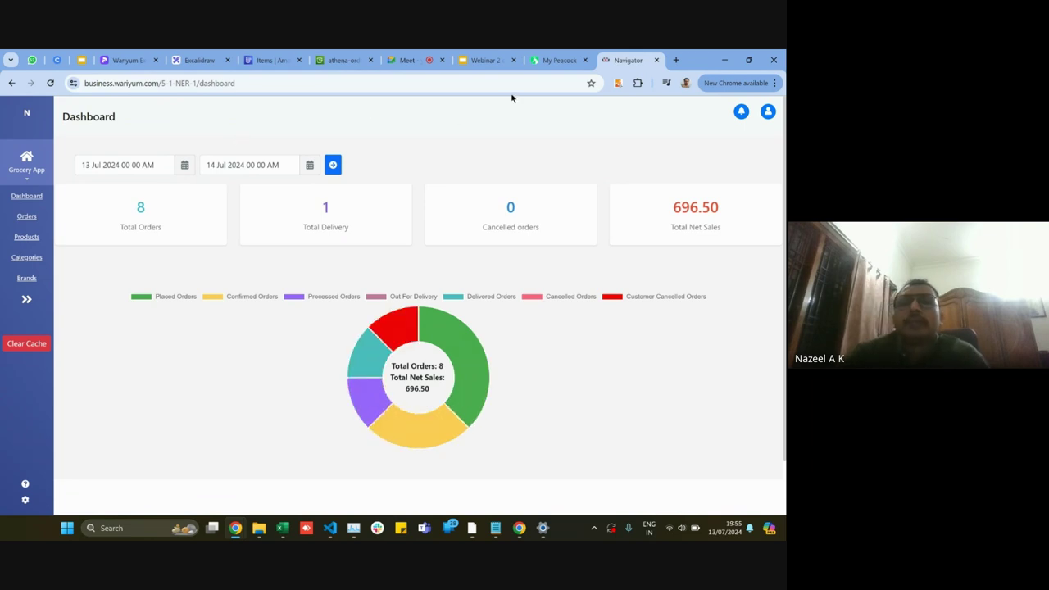
Step: Open mypeacock.in in a new browser tab and place that tab just before the admin dashboard's tab
{"action": "left_click", "coordinate": [676, 61]}
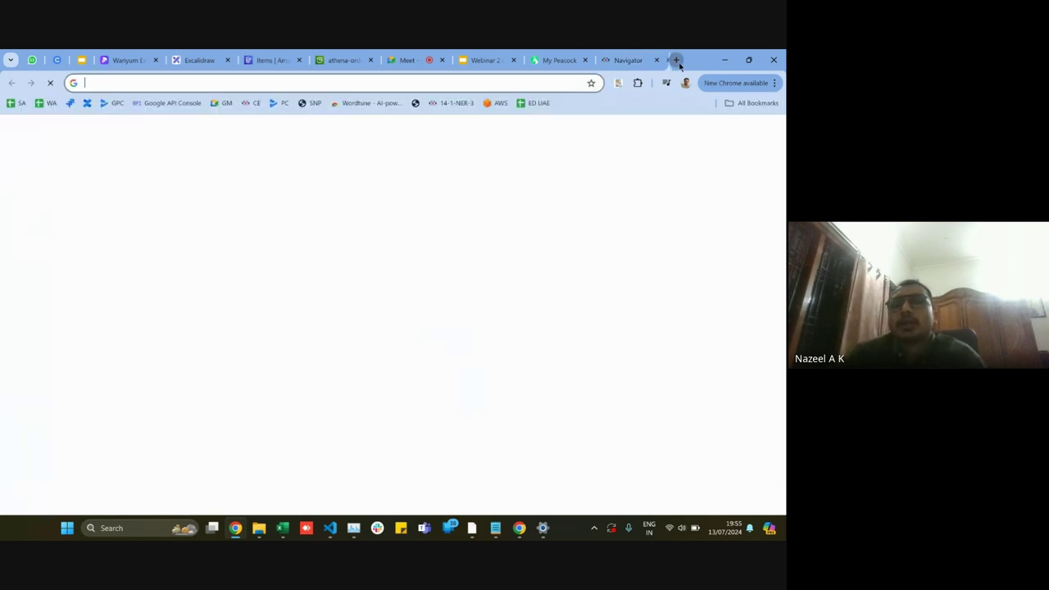
{"action": "type", "text": "my"}
{"action": "key", "text": "Return"}
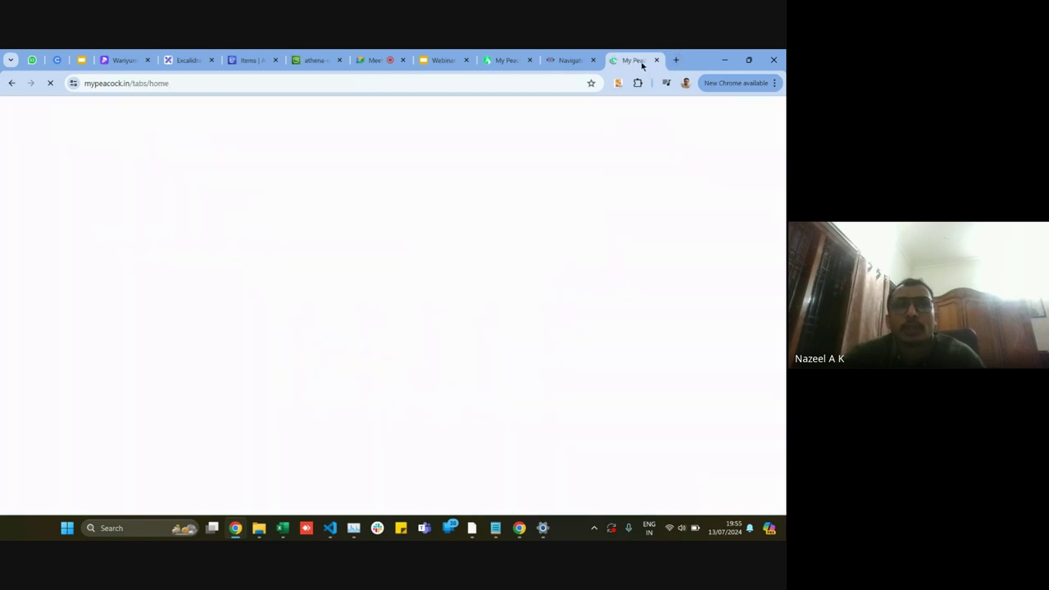
{"action": "left_click_drag", "start_coordinate": [639, 63], "coordinate": [582, 63]}
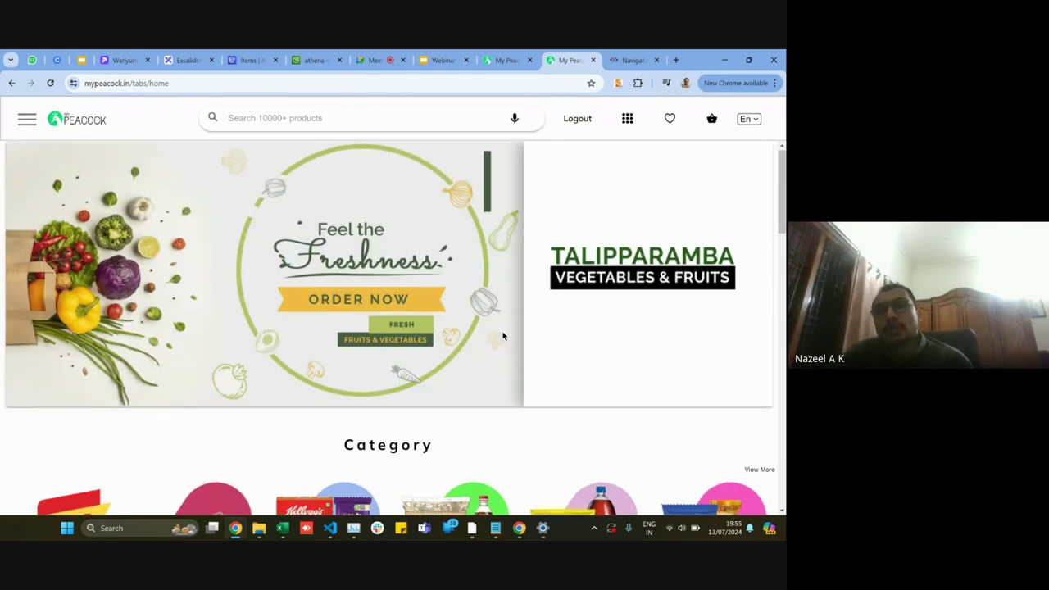
Step: Look through the storefront home page's categories, festive offers, top-selling products and brands
{"action": "scroll", "coordinate": [503, 335], "scroll_direction": "down", "scroll_amount": 5}
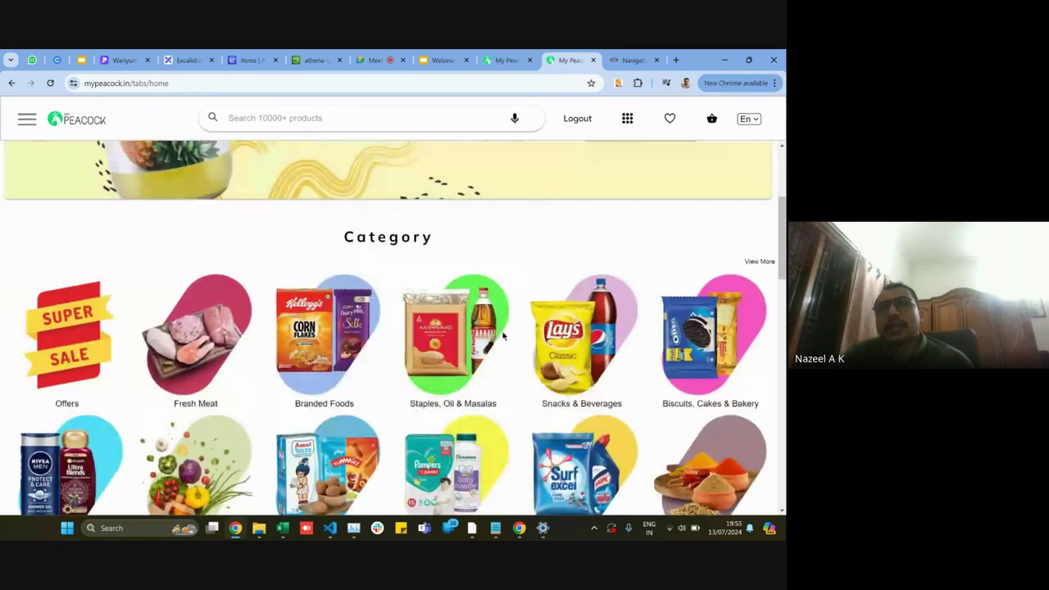
{"action": "scroll", "coordinate": [503, 335], "scroll_direction": "down", "scroll_amount": 5}
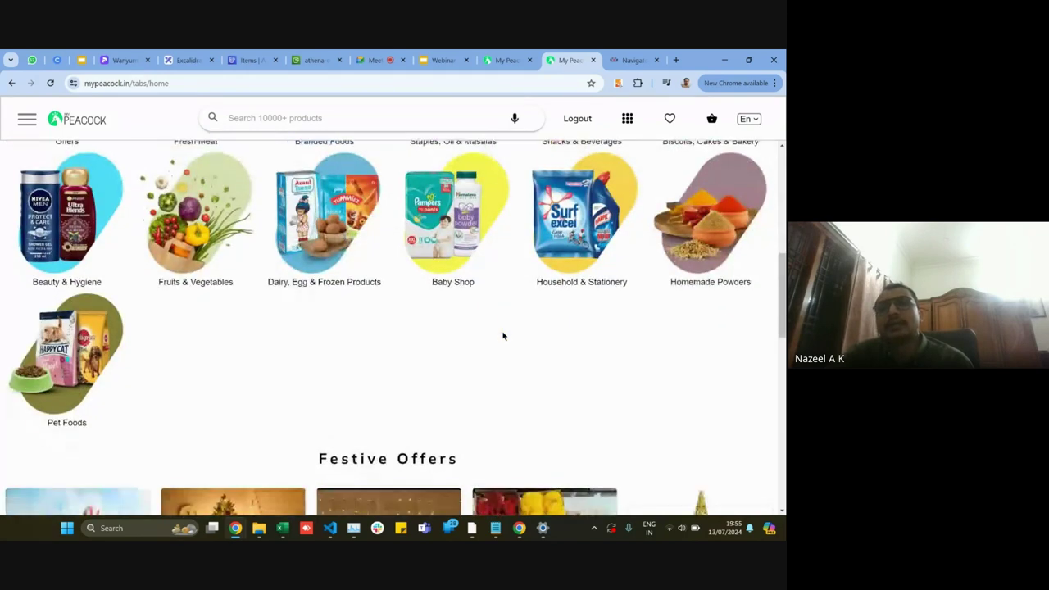
{"action": "scroll", "coordinate": [503, 335], "scroll_direction": "down", "scroll_amount": 5}
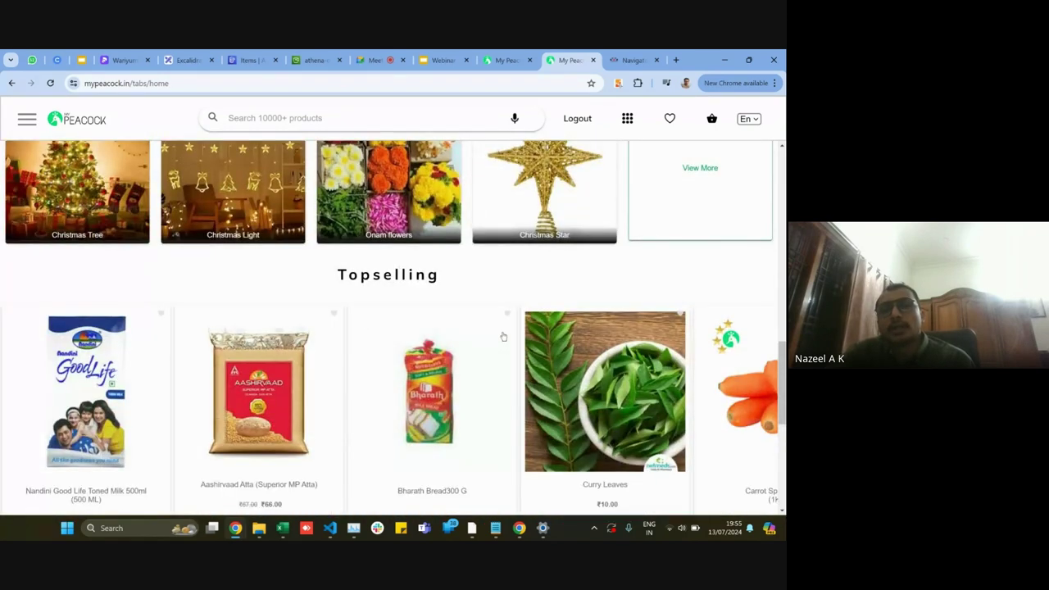
{"action": "scroll", "coordinate": [503, 335], "scroll_direction": "down", "scroll_amount": 3}
{"action": "scroll", "coordinate": [503, 335], "scroll_direction": "down", "scroll_amount": 2}
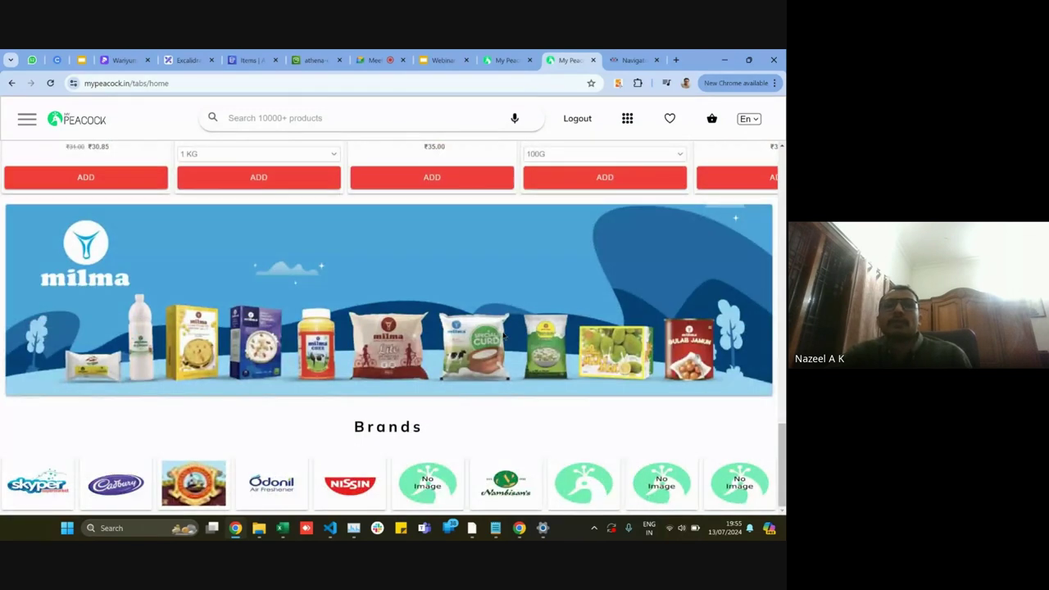
{"action": "scroll", "coordinate": [503, 335], "scroll_direction": "up", "scroll_amount": 1}
{"action": "scroll", "coordinate": [503, 335], "scroll_direction": "up", "scroll_amount": 10}
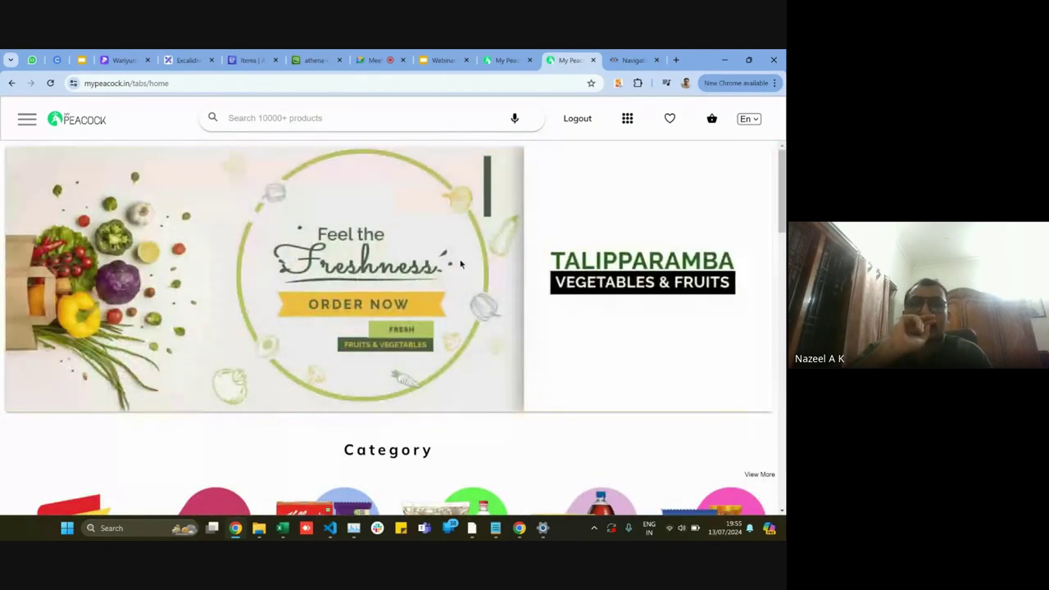
Step: Log out of the customer account on the My Peacock storefront
{"action": "left_click", "coordinate": [27, 121]}
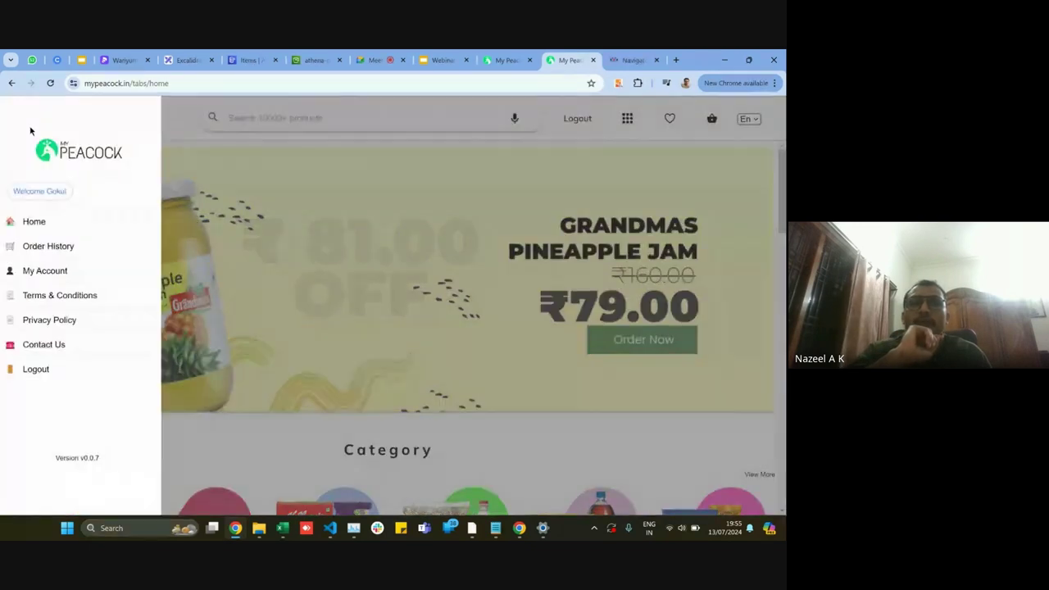
{"action": "left_click", "coordinate": [35, 370]}
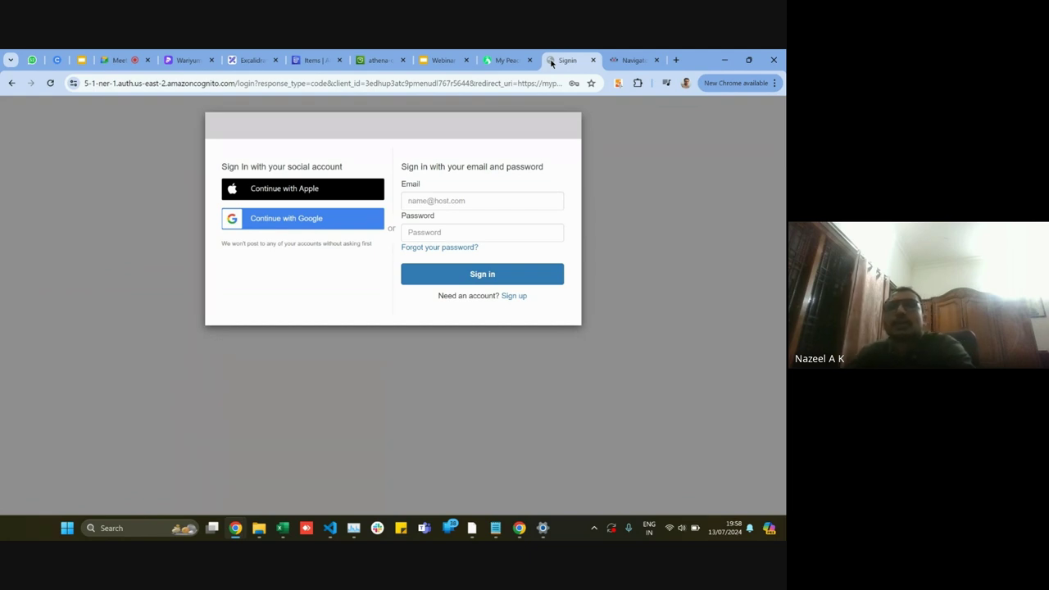
Step: Return to the business admin dashboard and check the calendar for its start date without changing the range
{"action": "left_click", "coordinate": [625, 61]}
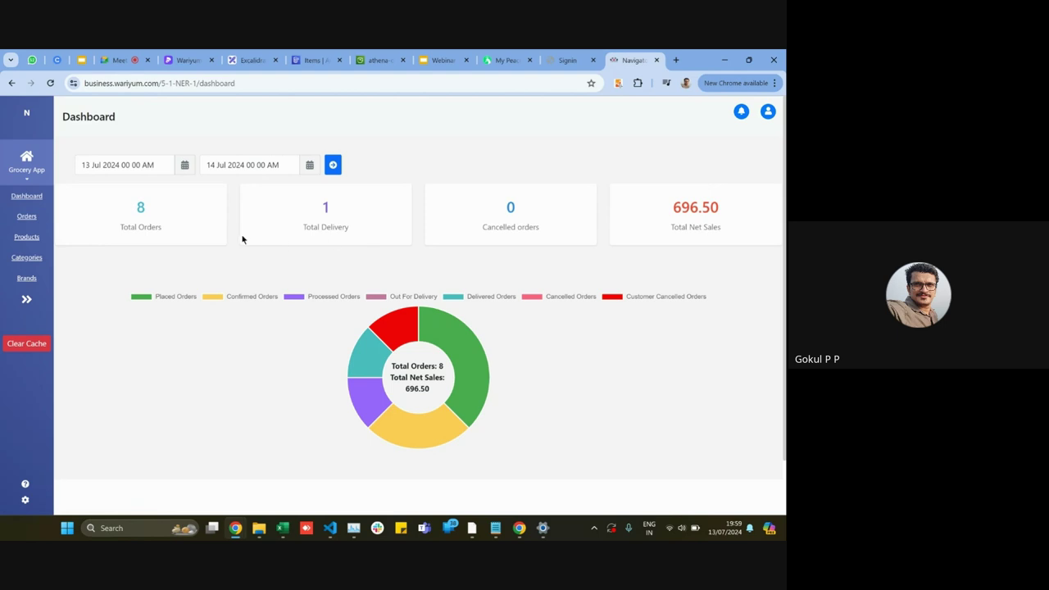
{"action": "left_click", "coordinate": [185, 167]}
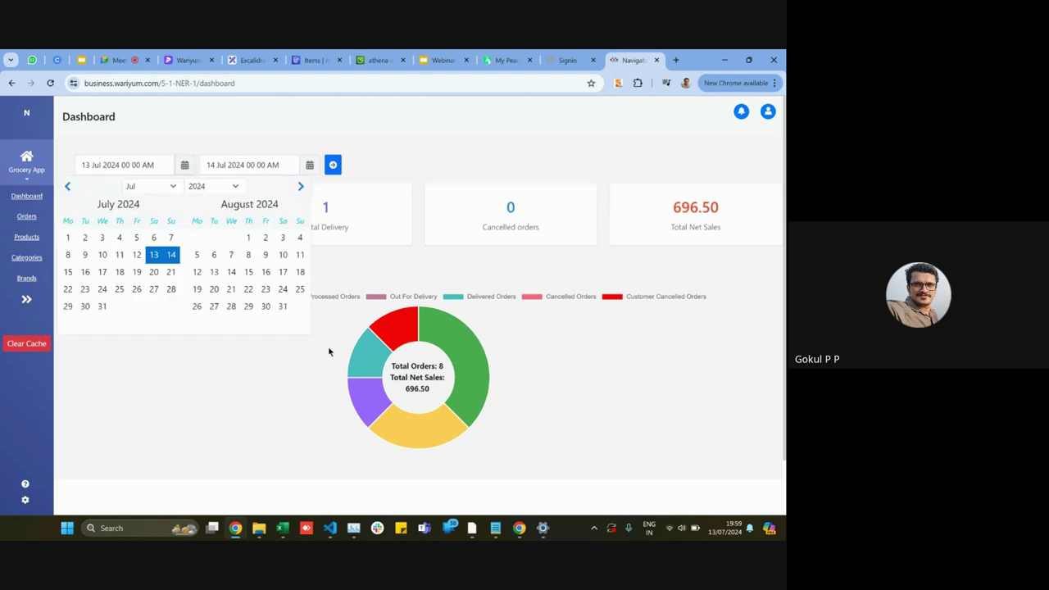
{"action": "left_click", "coordinate": [287, 399]}
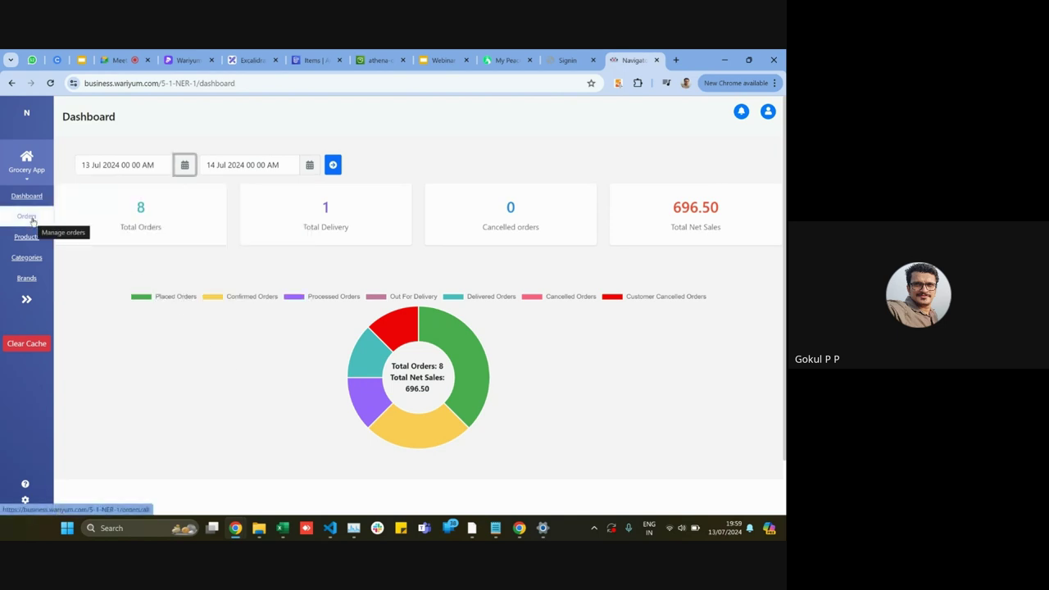
Step: Go to the Orders page and review the details of the most recent order
{"action": "left_click", "coordinate": [30, 218]}
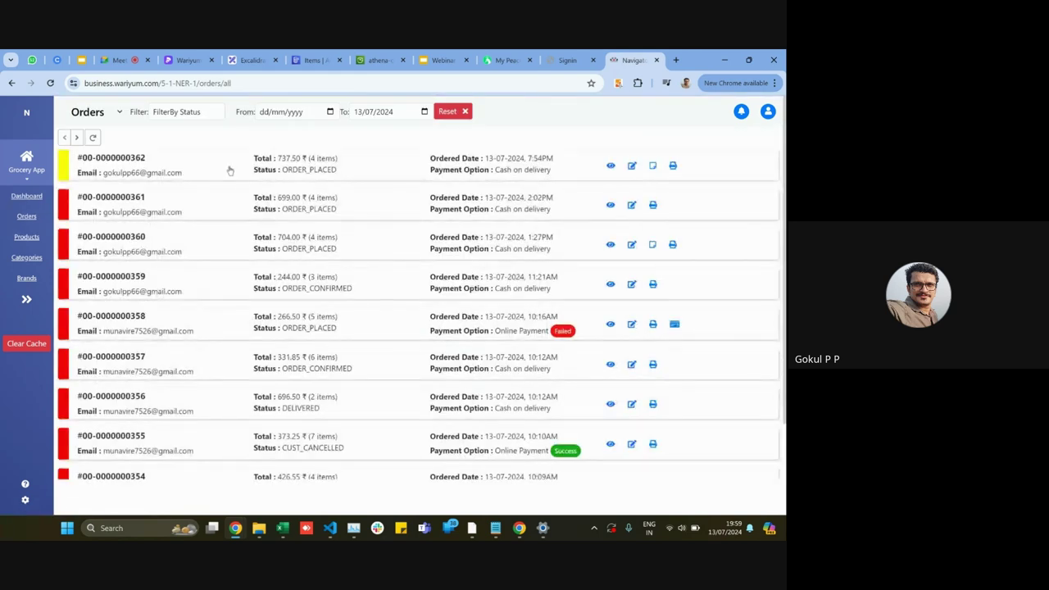
{"action": "left_click", "coordinate": [227, 169]}
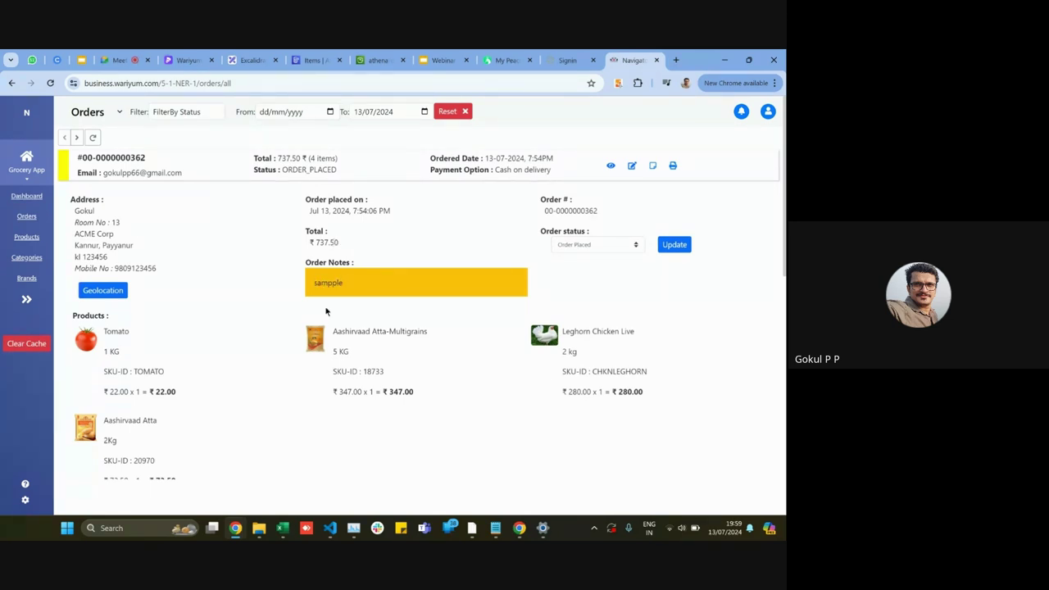
{"action": "scroll", "coordinate": [250, 350], "scroll_direction": "down", "scroll_amount": 1}
{"action": "scroll", "coordinate": [250, 350], "scroll_direction": "up", "scroll_amount": 1}
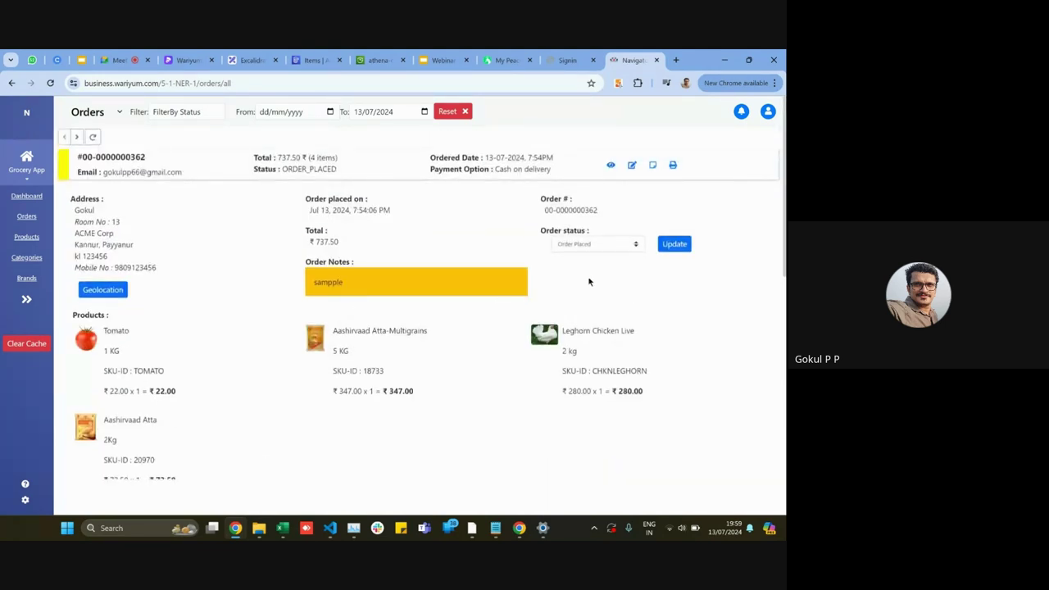
Step: Check the status options of the most recent order and preview its printout without printing
{"action": "left_click", "coordinate": [621, 245]}
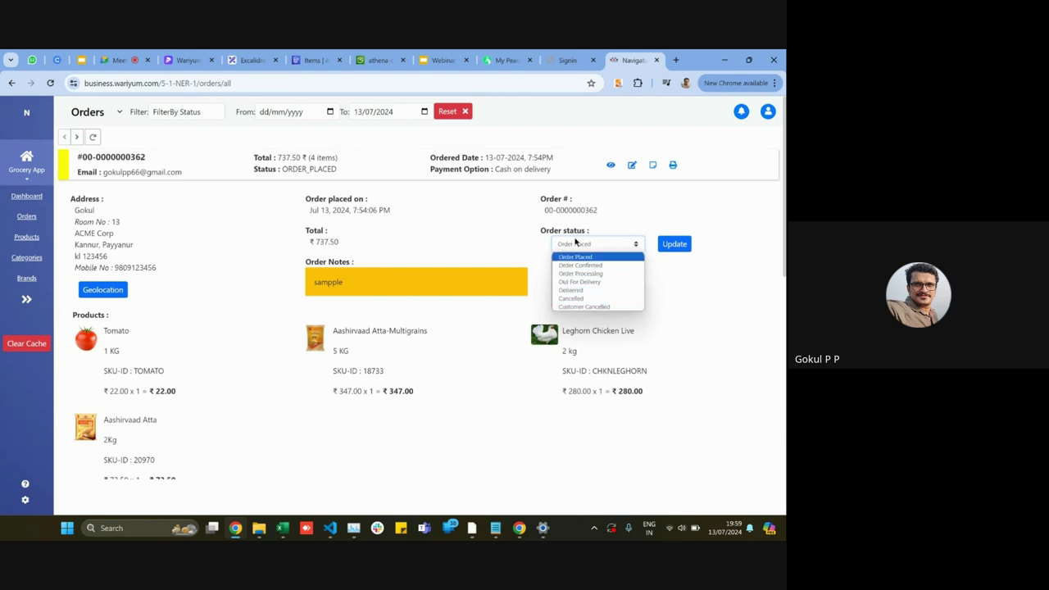
{"action": "left_click", "coordinate": [674, 336]}
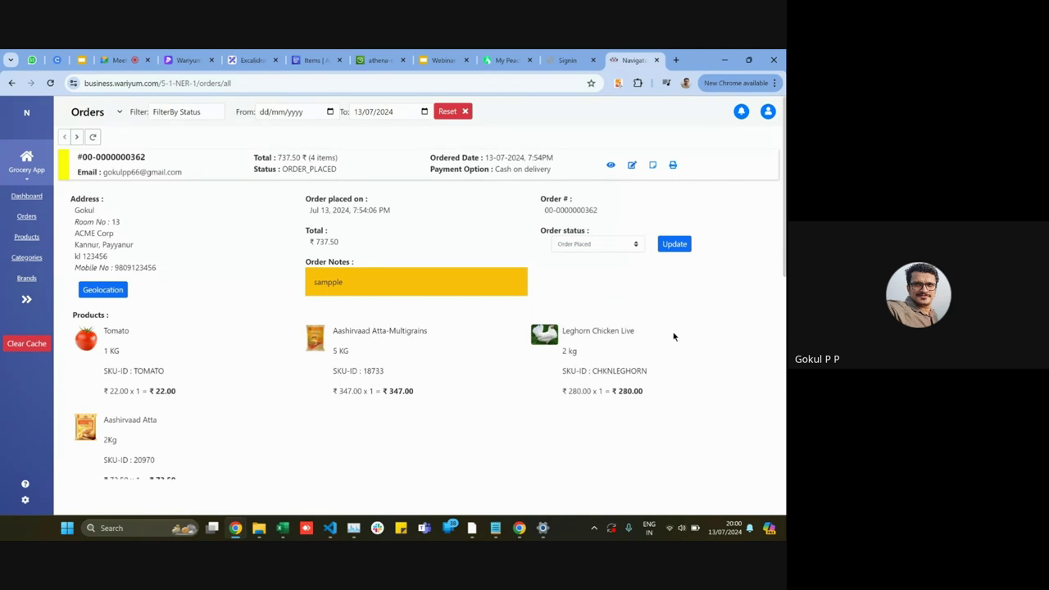
{"action": "left_click", "coordinate": [672, 166]}
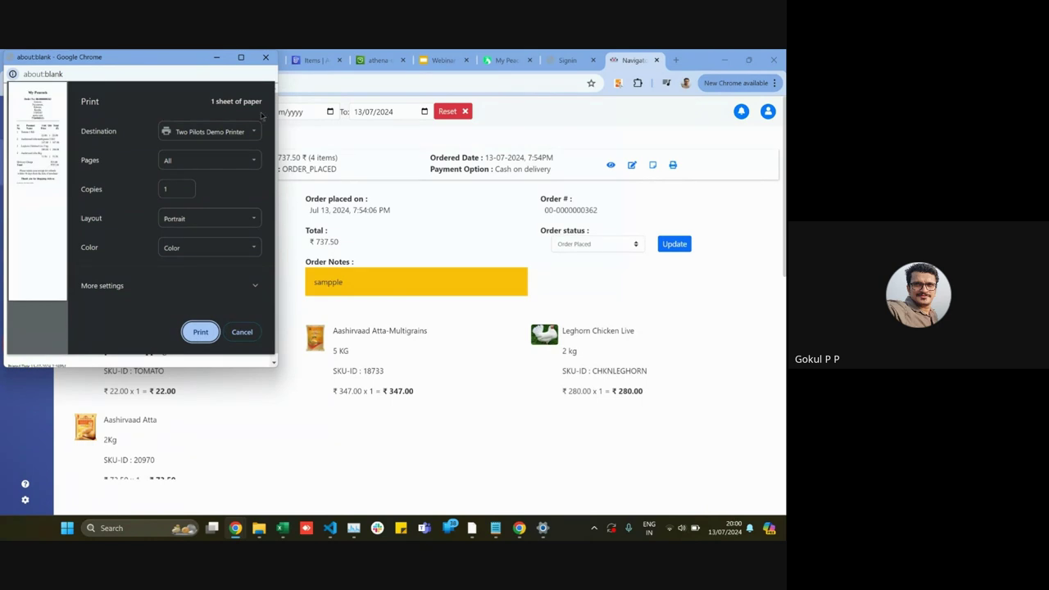
{"action": "left_click", "coordinate": [266, 59]}
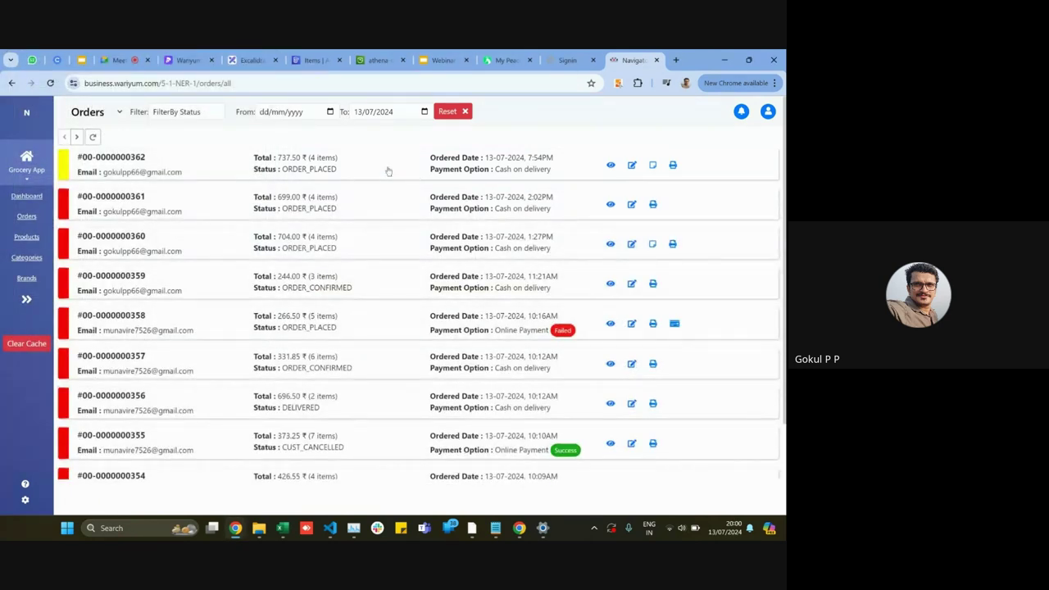
Step: View the blank new-entry forms for categories and brands
{"action": "left_click", "coordinate": [29, 257]}
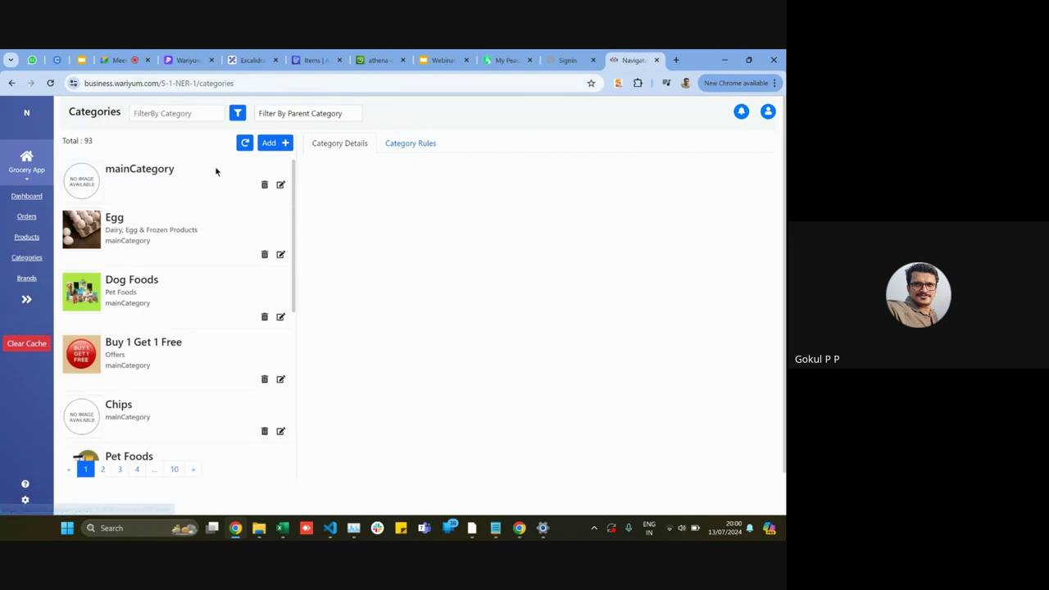
{"action": "left_click", "coordinate": [271, 146]}
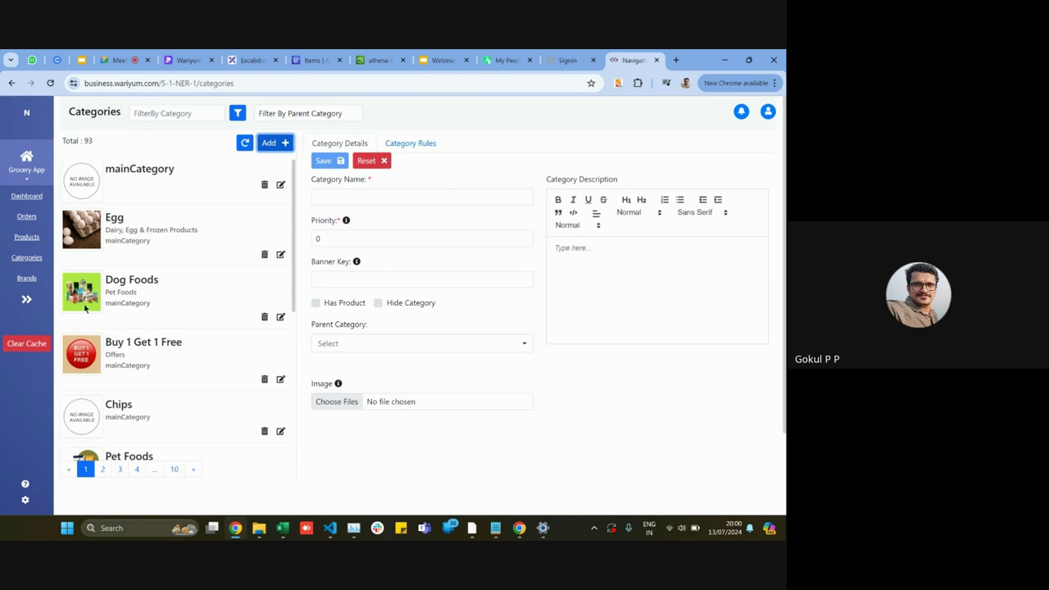
{"action": "left_click", "coordinate": [28, 279]}
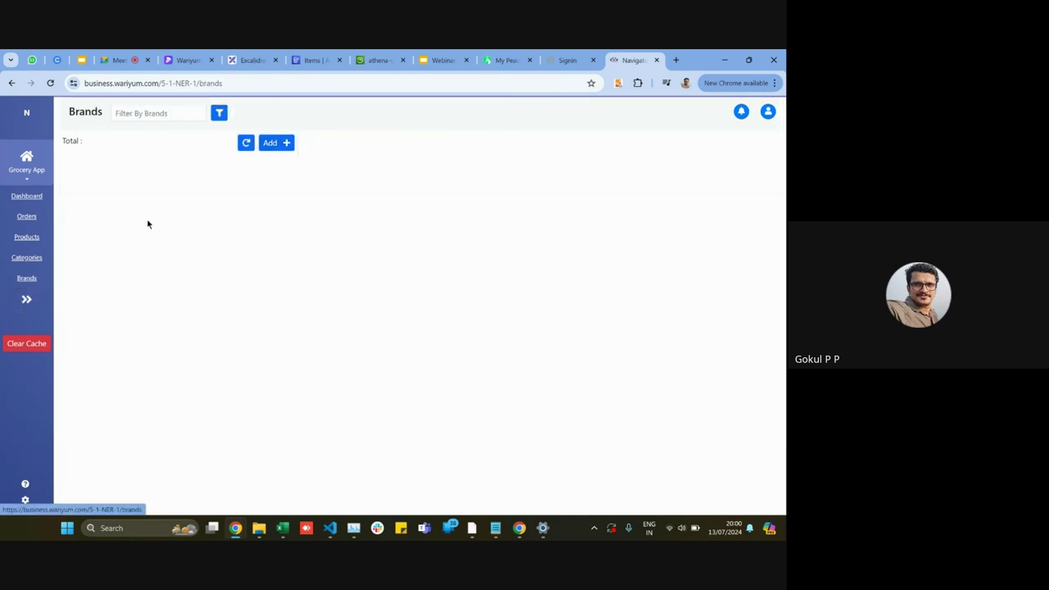
{"action": "left_click", "coordinate": [275, 148]}
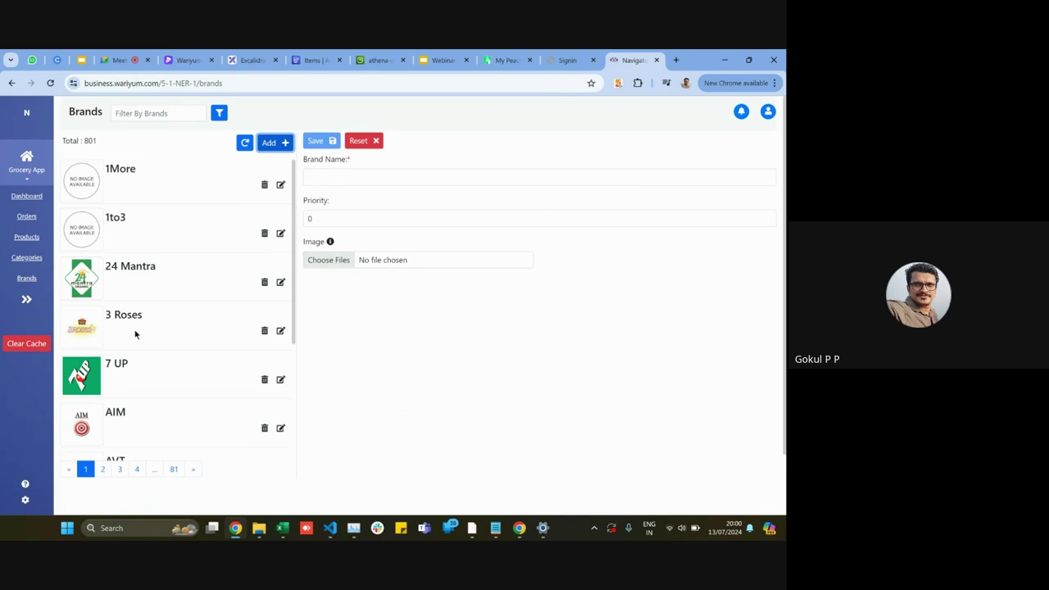
Step: View the custom properties of the Rice entry among the custom attribute types
{"action": "left_click", "coordinate": [29, 303]}
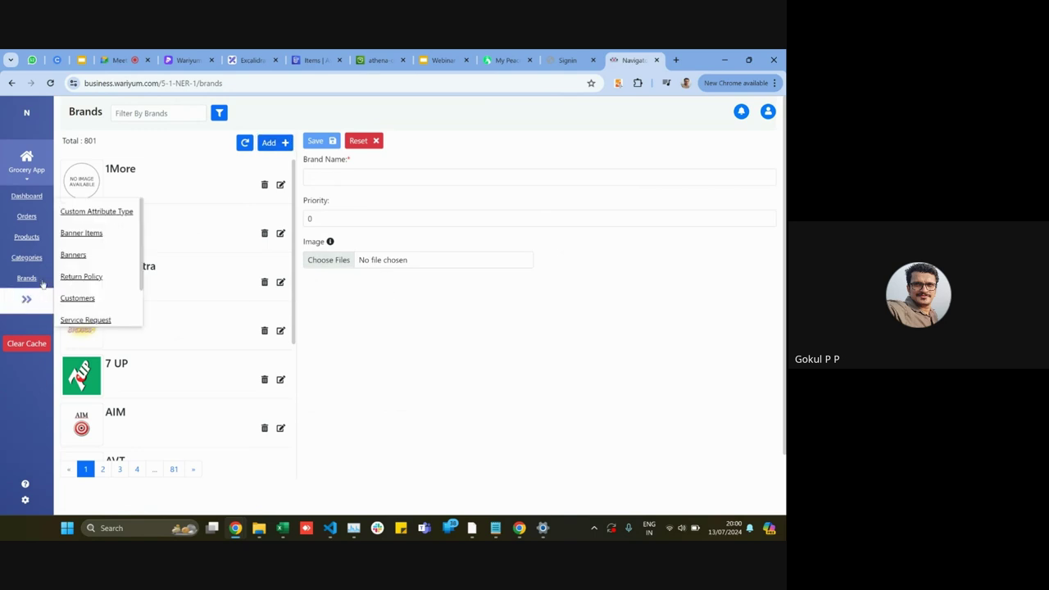
{"action": "left_click", "coordinate": [73, 216]}
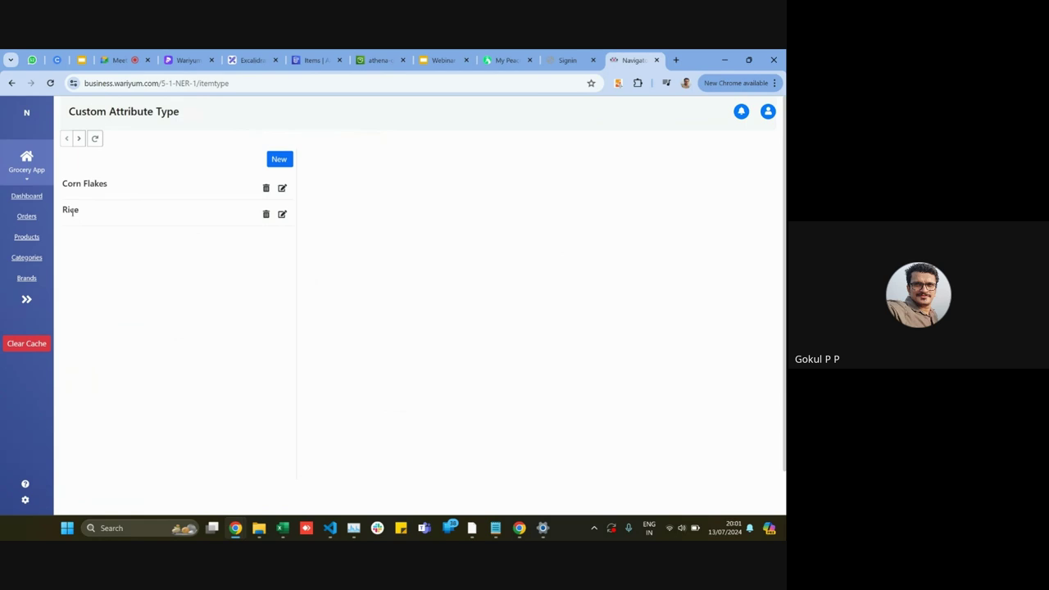
{"action": "left_click", "coordinate": [282, 215]}
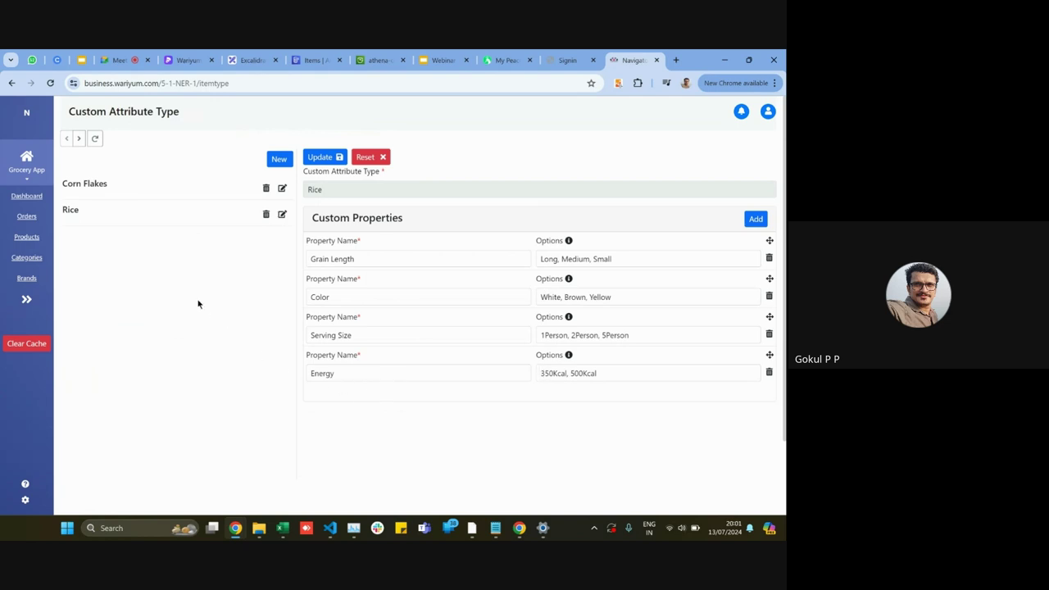
Step: Go to the Return Policy page and view the blank form for a new policy
{"action": "left_click", "coordinate": [26, 299]}
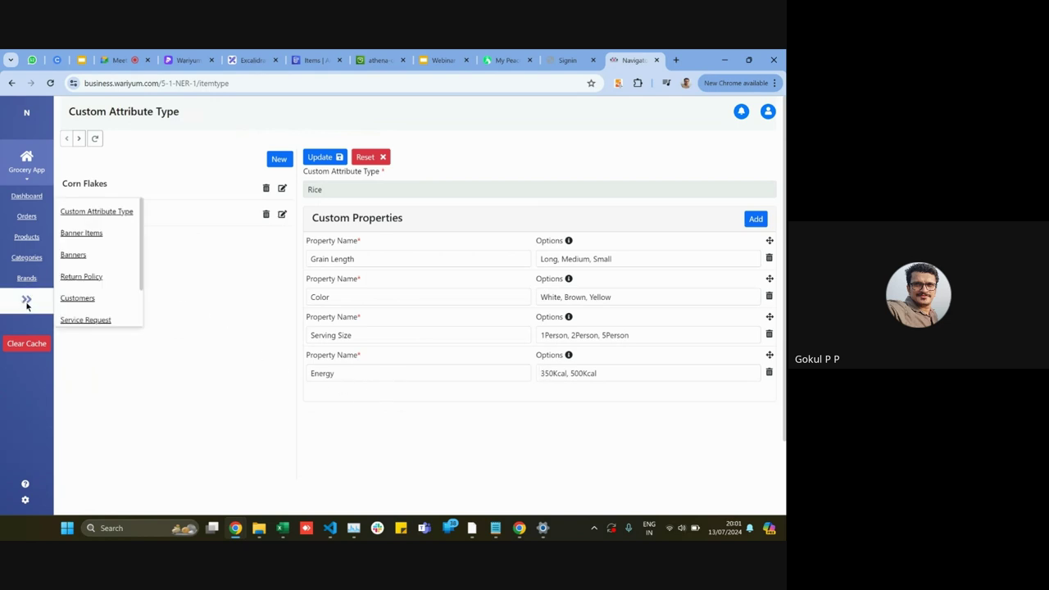
{"action": "left_click", "coordinate": [69, 276]}
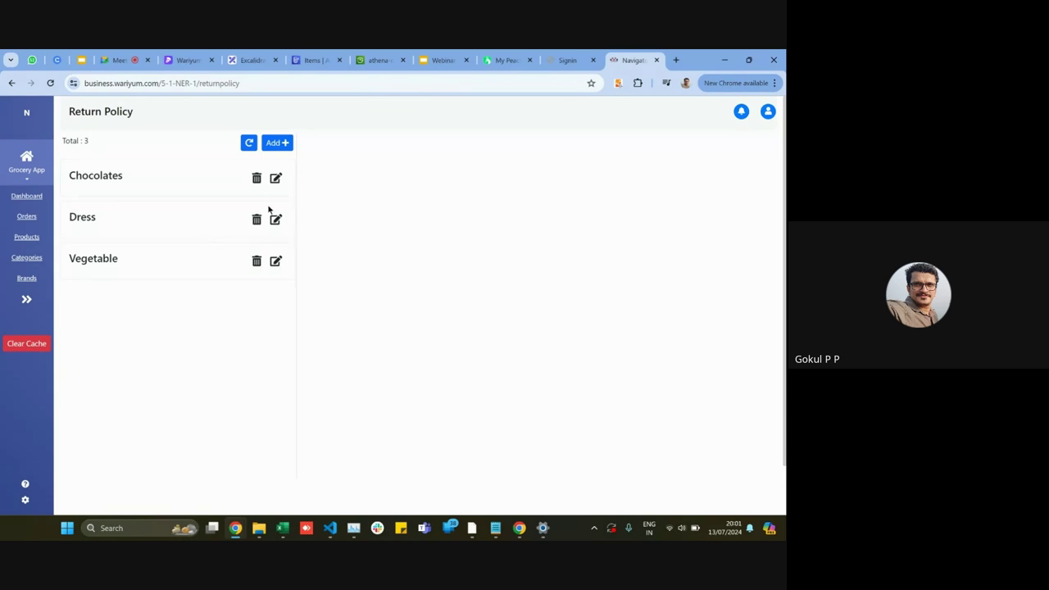
{"action": "left_click", "coordinate": [277, 143]}
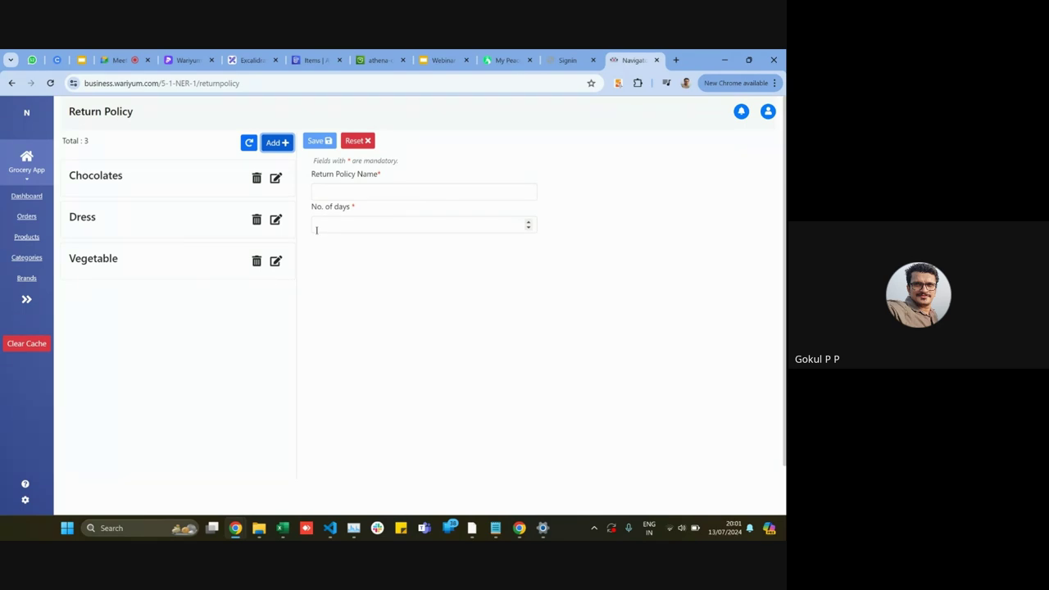
Step: Go to the Products page, start a blank new product, and view its basic fields and Return Policy options
{"action": "left_click", "coordinate": [26, 239]}
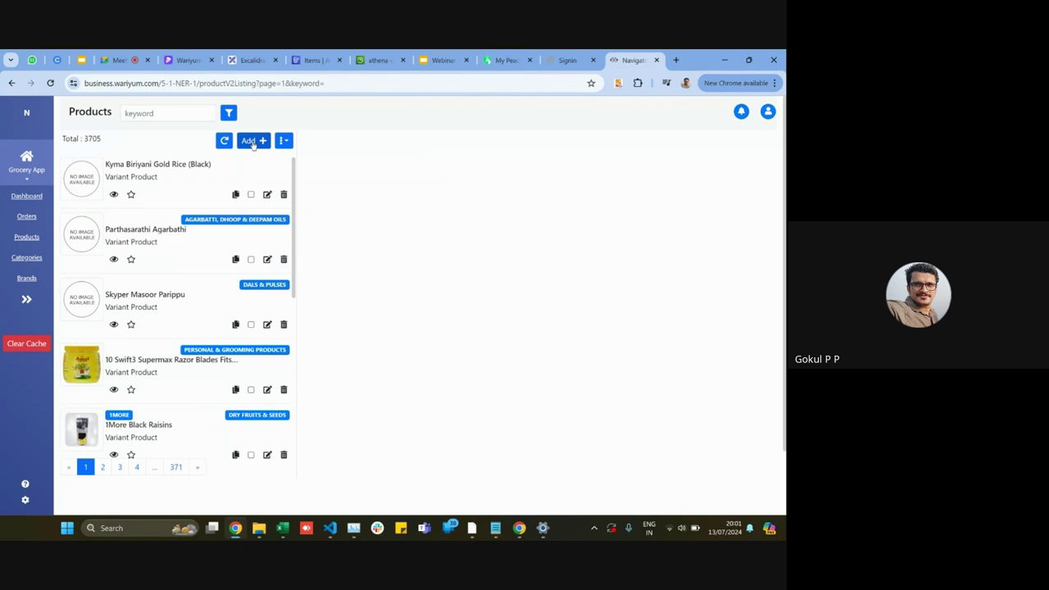
{"action": "left_click", "coordinate": [253, 141]}
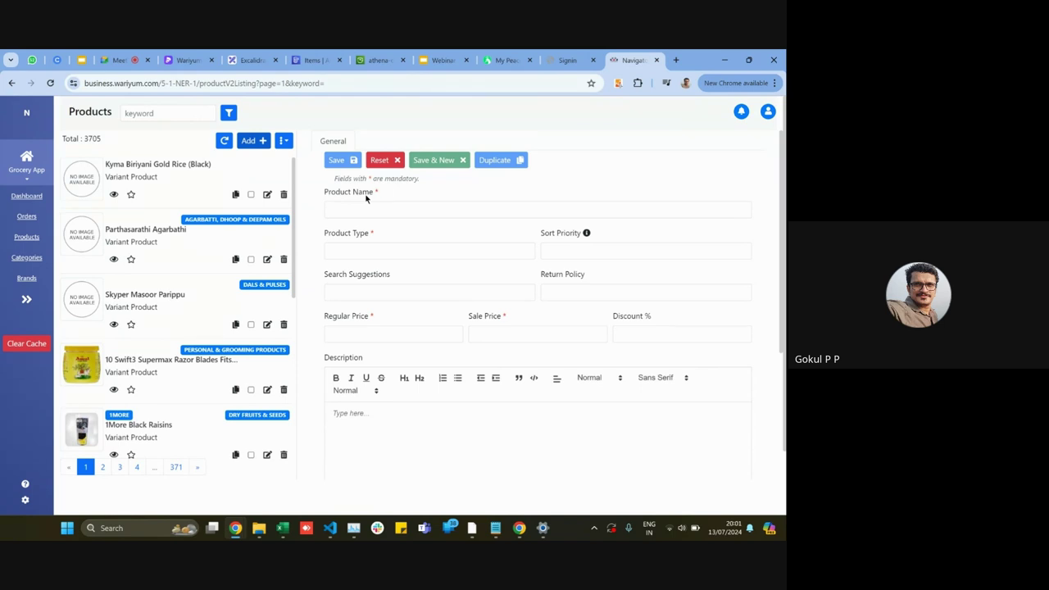
{"action": "left_click", "coordinate": [402, 252]}
{"action": "left_click", "coordinate": [552, 250]}
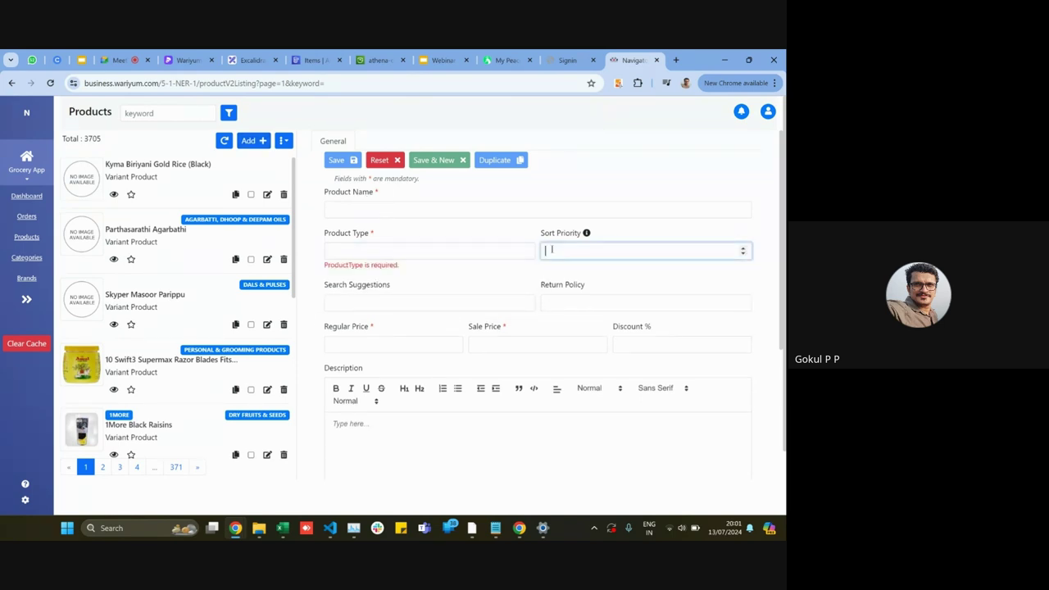
{"action": "left_click", "coordinate": [457, 304]}
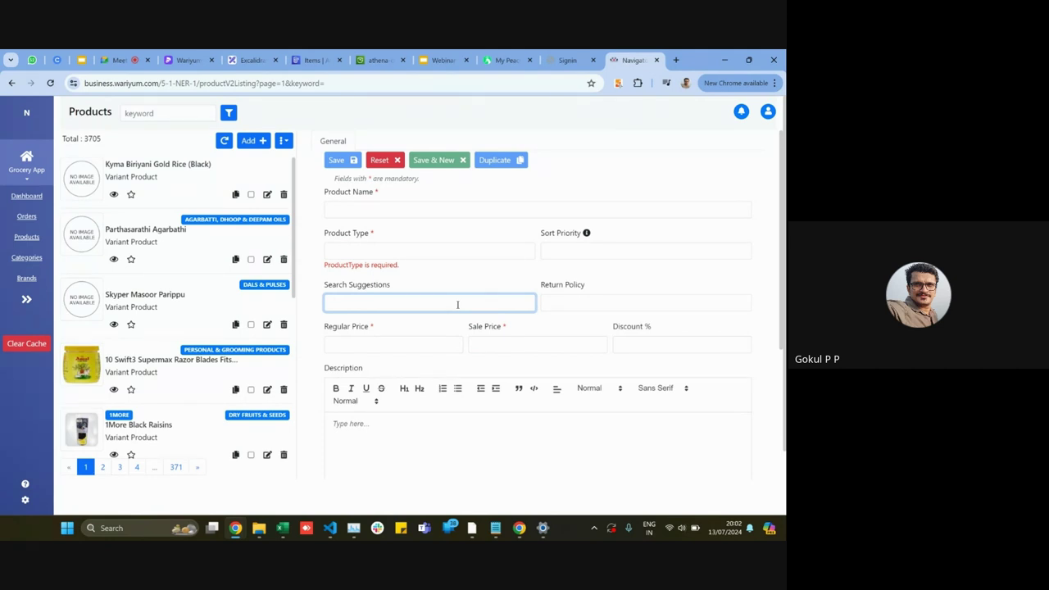
{"action": "left_click", "coordinate": [559, 302]}
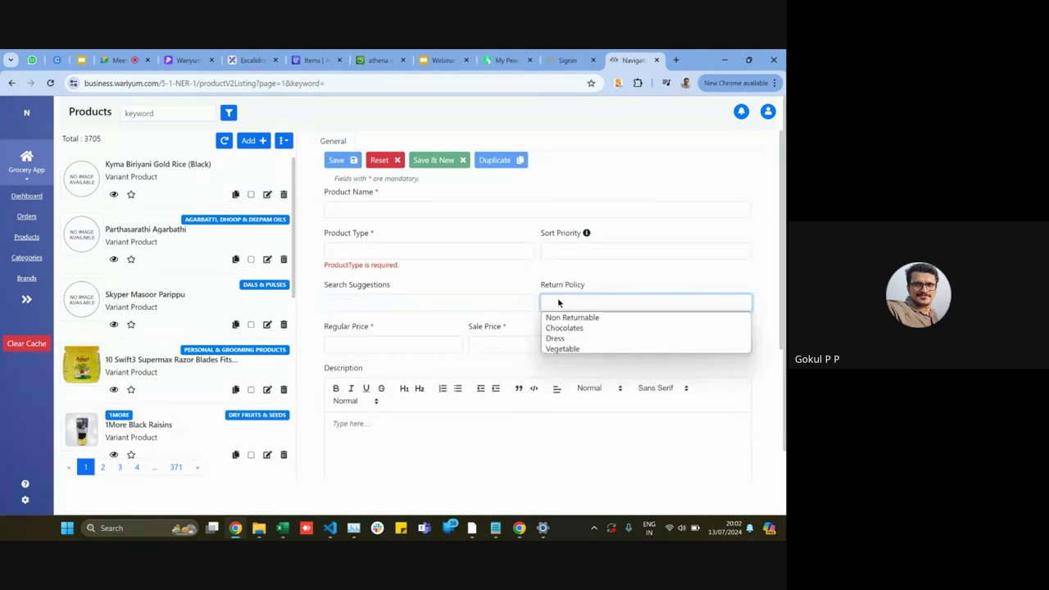
{"action": "key", "text": "Down"}
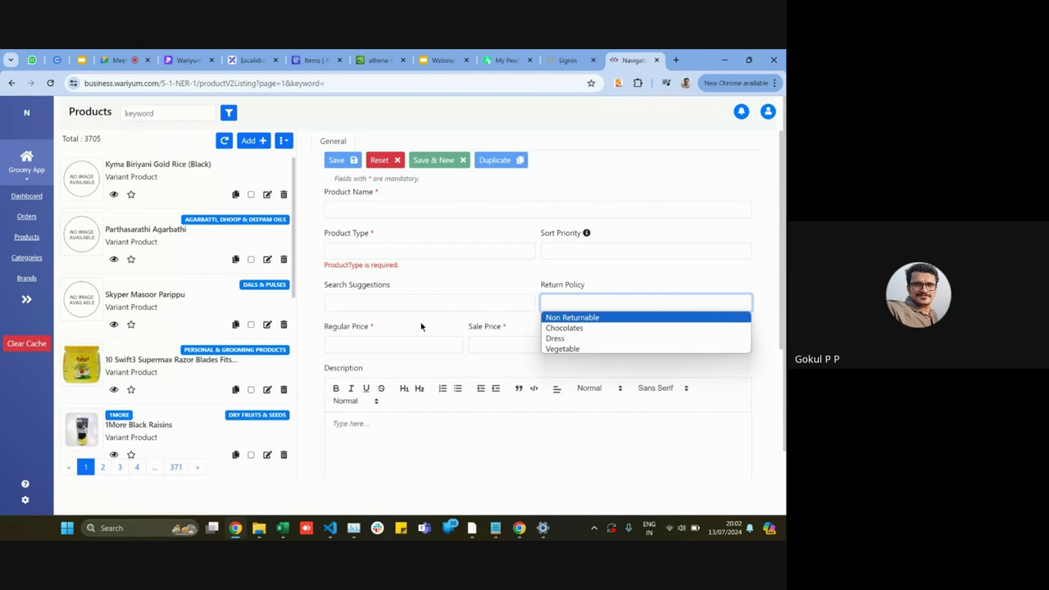
Step: Set the new product's custom attribute type to Rice and view the available Grain Length options
{"action": "scroll", "coordinate": [421, 326], "scroll_direction": "down", "scroll_amount": 2}
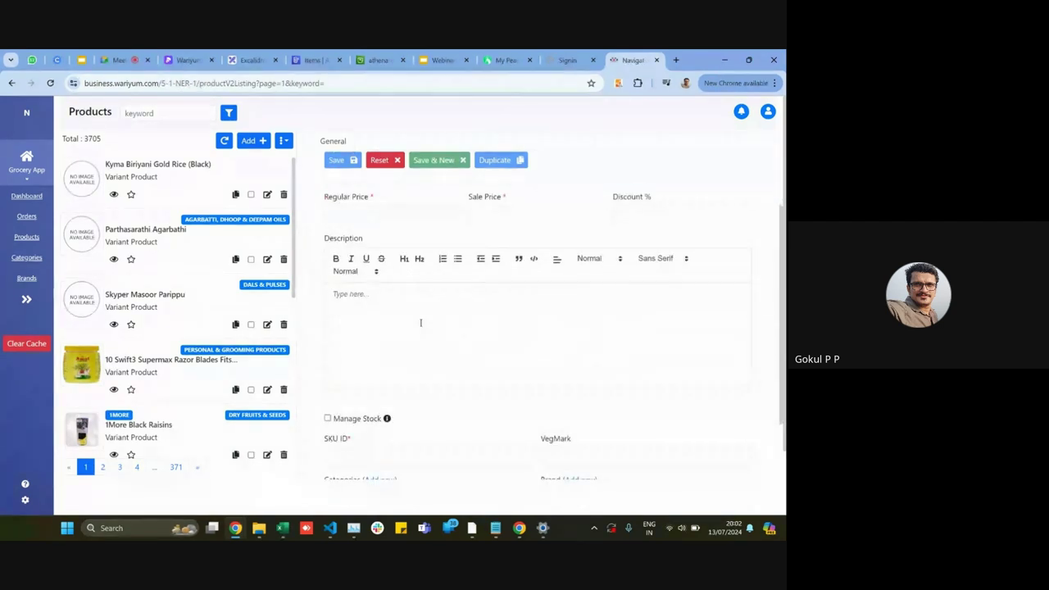
{"action": "scroll", "coordinate": [420, 323], "scroll_direction": "down", "scroll_amount": 2}
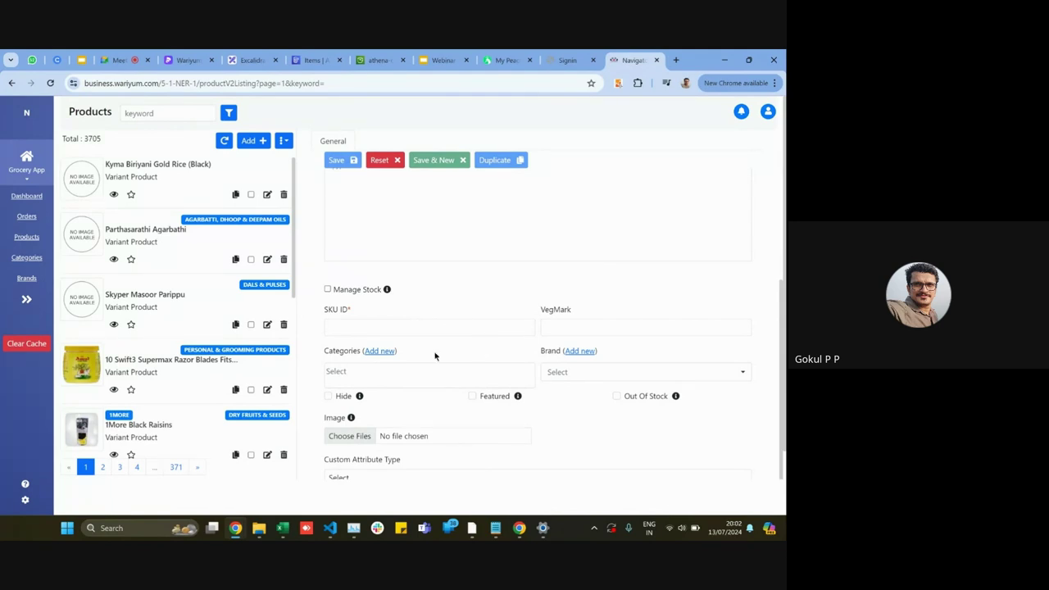
{"action": "scroll", "coordinate": [434, 354], "scroll_direction": "down", "scroll_amount": 1}
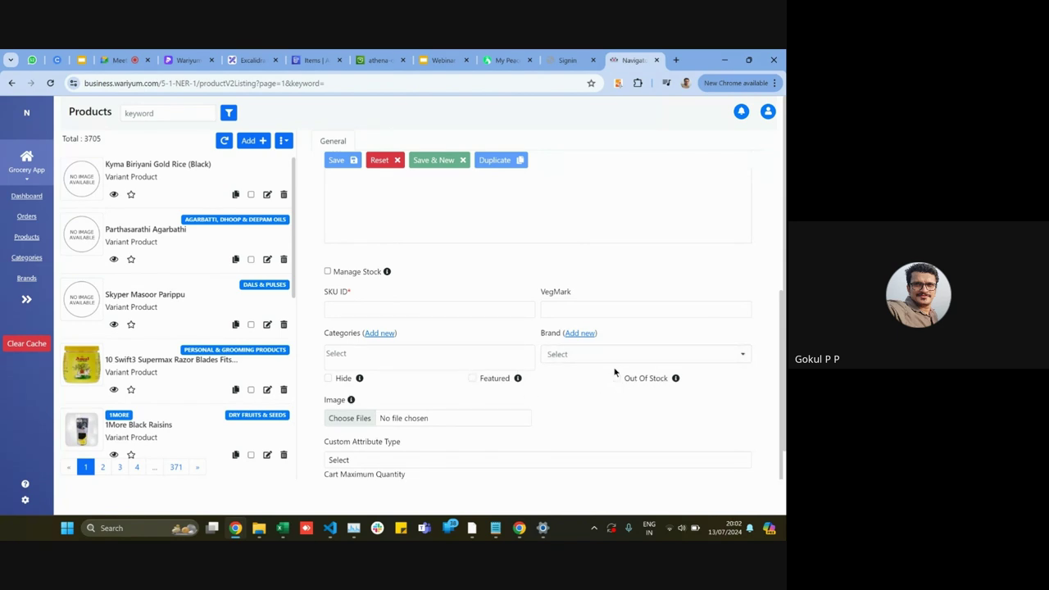
{"action": "scroll", "coordinate": [392, 413], "scroll_direction": "down", "scroll_amount": 1}
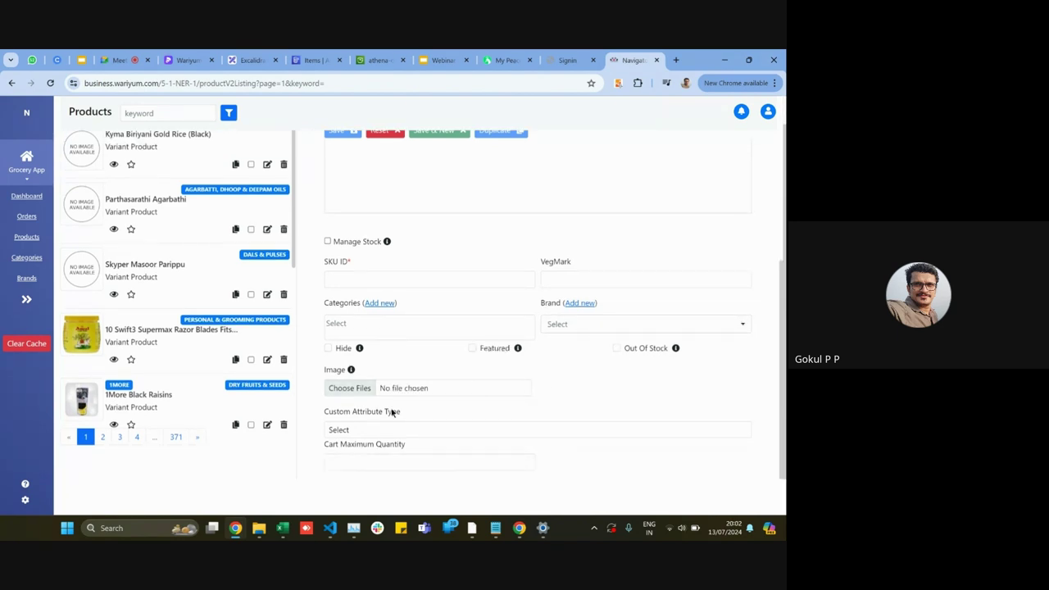
{"action": "left_click", "coordinate": [415, 429]}
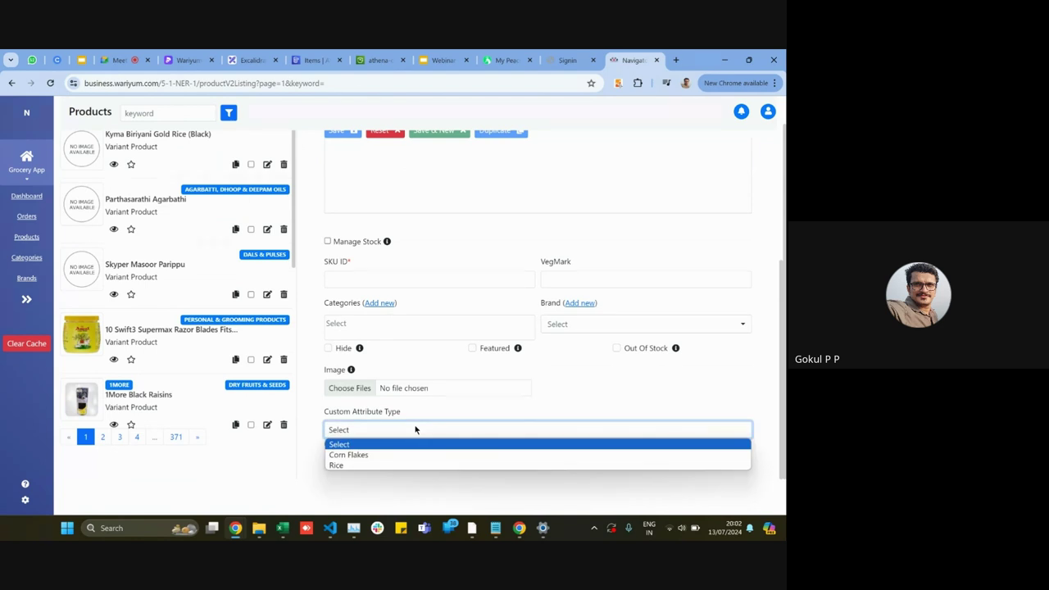
{"action": "left_click", "coordinate": [376, 466]}
{"action": "scroll", "coordinate": [376, 464], "scroll_direction": "down", "scroll_amount": 1}
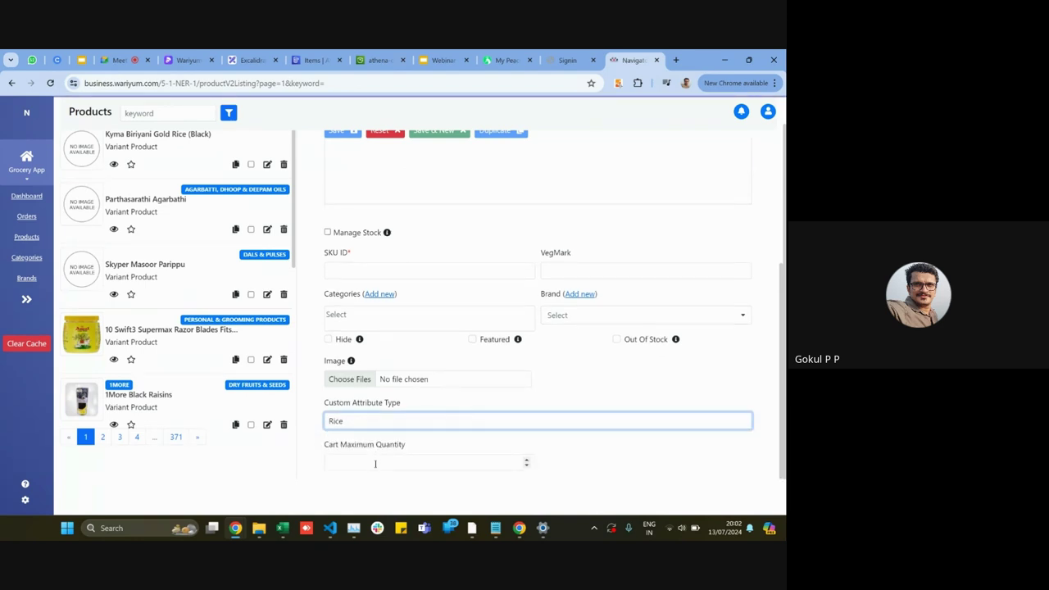
{"action": "scroll", "coordinate": [405, 403], "scroll_direction": "down", "scroll_amount": 3}
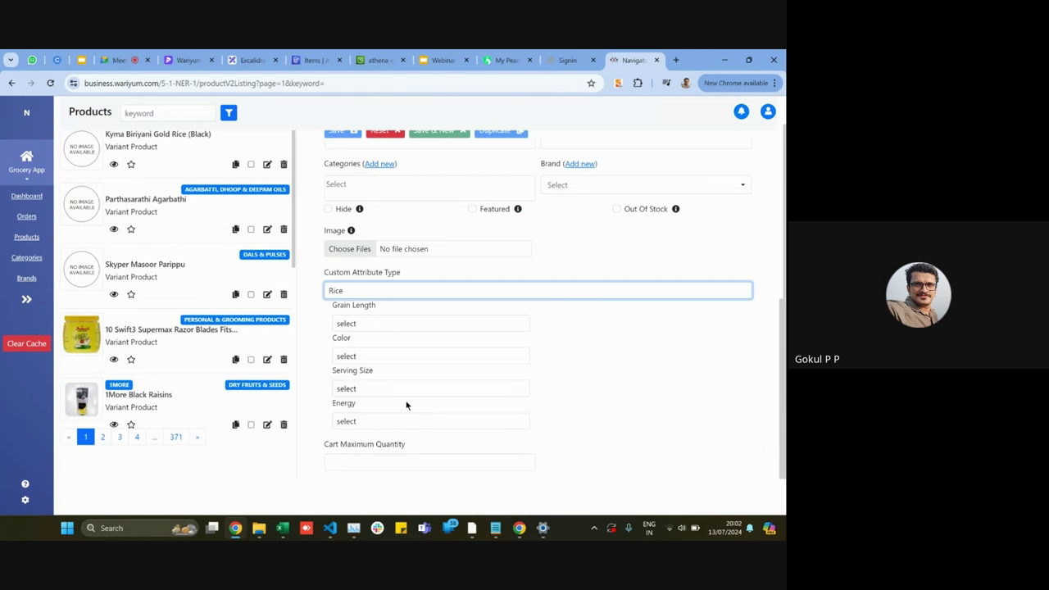
{"action": "left_click", "coordinate": [405, 325]}
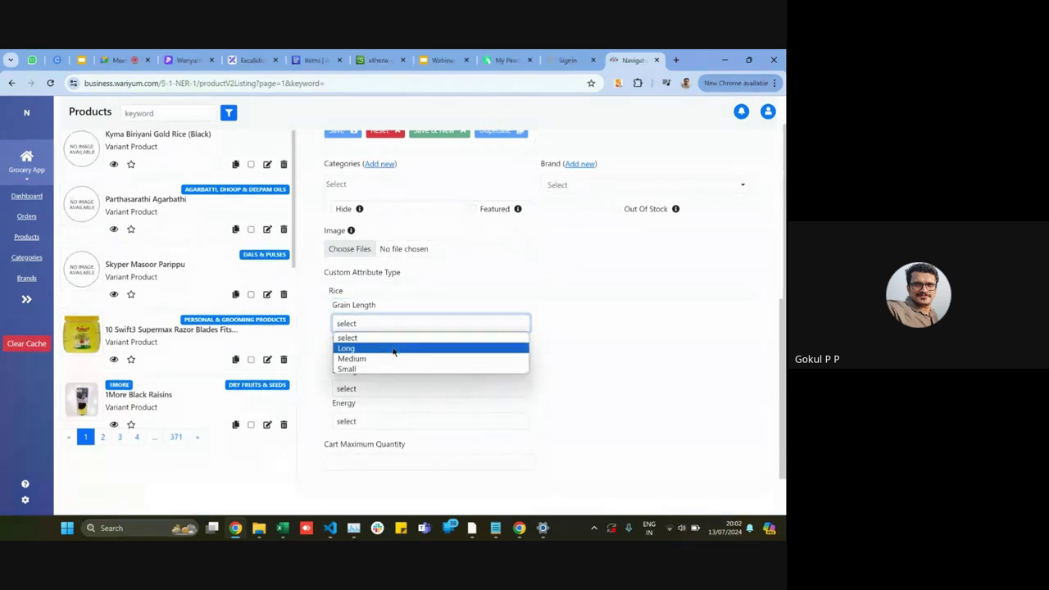
{"action": "left_click", "coordinate": [582, 358]}
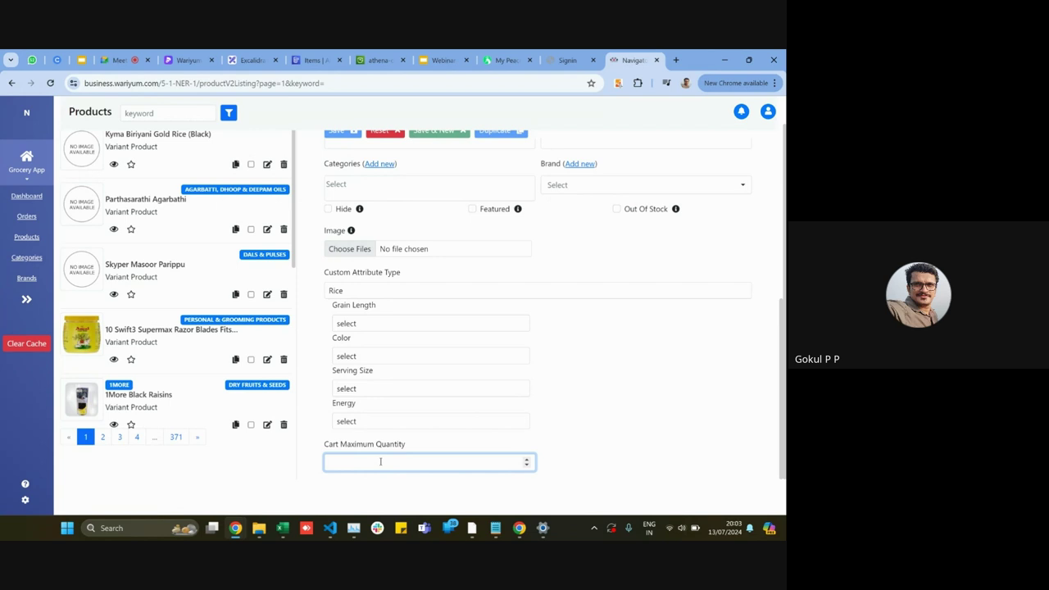
Step: Open the 10 Swift3 Supermax Razor Blades product for editing and examine its variant, stock, category and image details
{"action": "scroll", "coordinate": [381, 220], "scroll_direction": "up", "scroll_amount": 5}
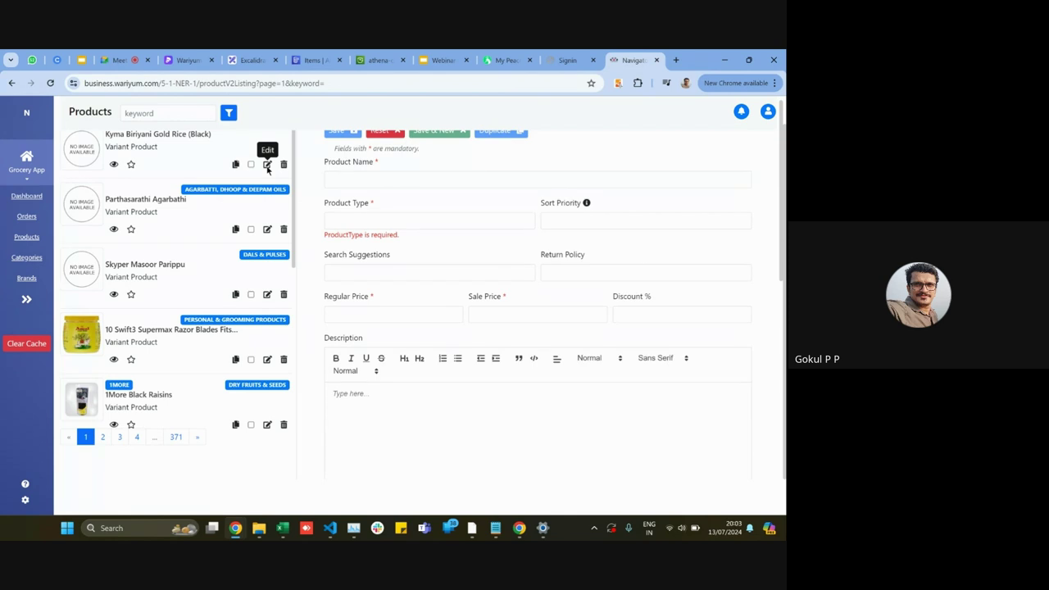
{"action": "left_click", "coordinate": [267, 360]}
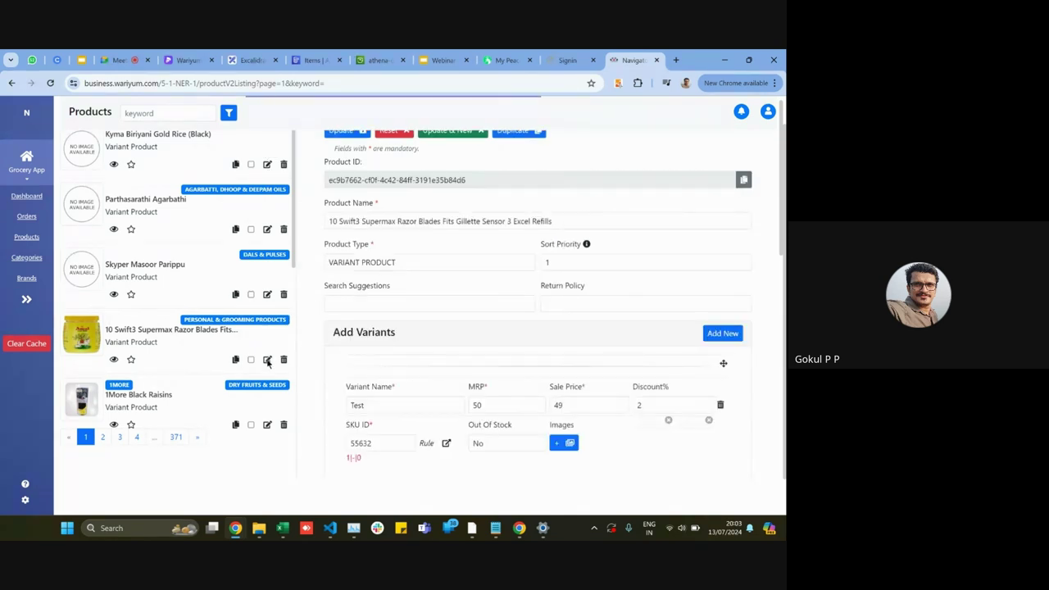
{"action": "scroll", "coordinate": [433, 295], "scroll_direction": "down", "scroll_amount": 1}
{"action": "scroll", "coordinate": [433, 297], "scroll_direction": "down", "scroll_amount": 2}
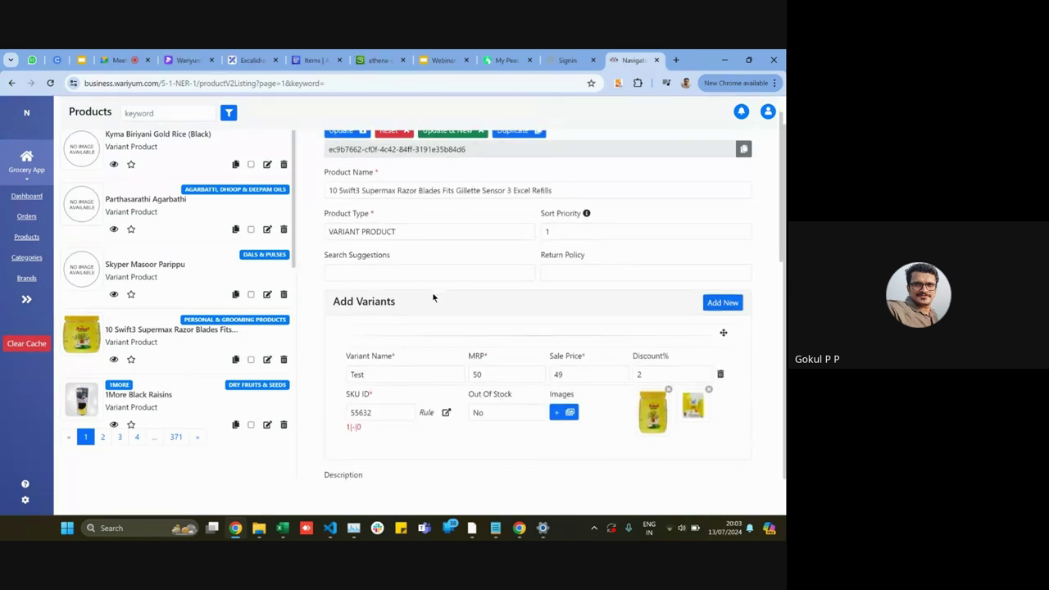
{"action": "scroll", "coordinate": [433, 297], "scroll_direction": "down", "scroll_amount": 5}
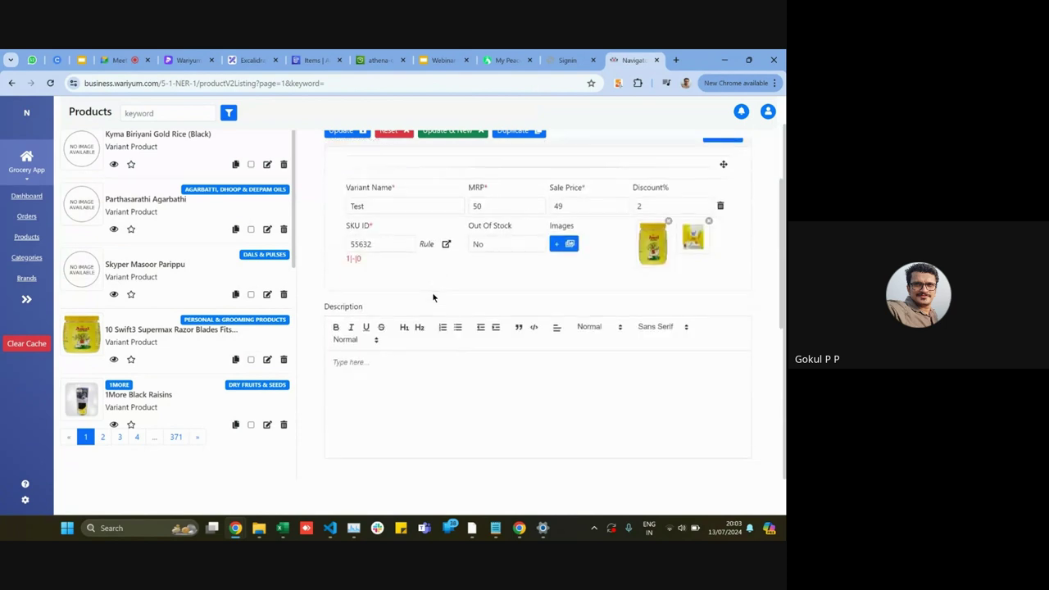
{"action": "scroll", "coordinate": [433, 293], "scroll_direction": "down", "scroll_amount": 3}
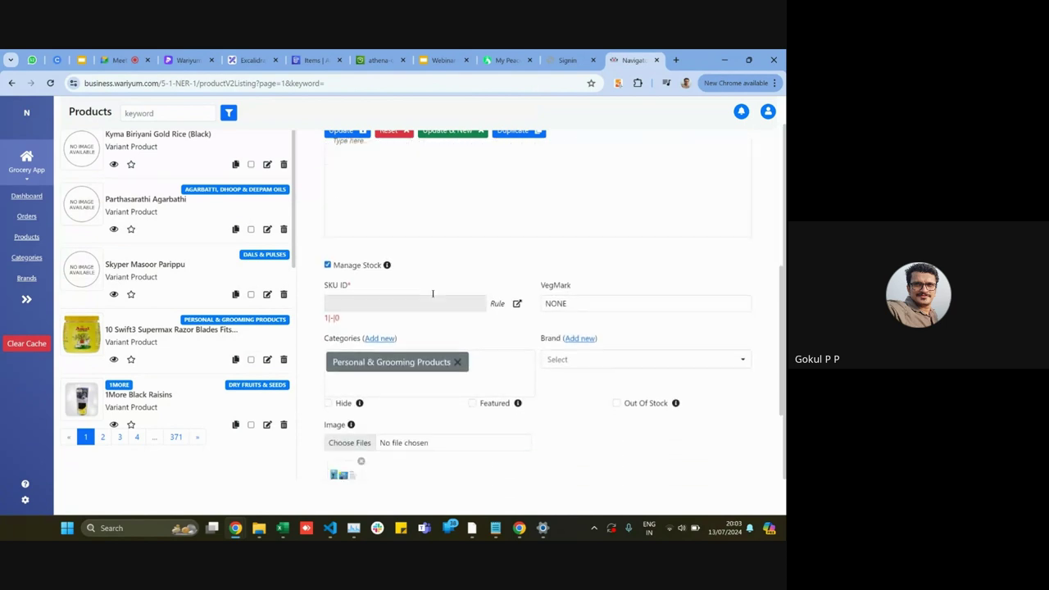
{"action": "scroll", "coordinate": [433, 293], "scroll_direction": "down", "scroll_amount": 1}
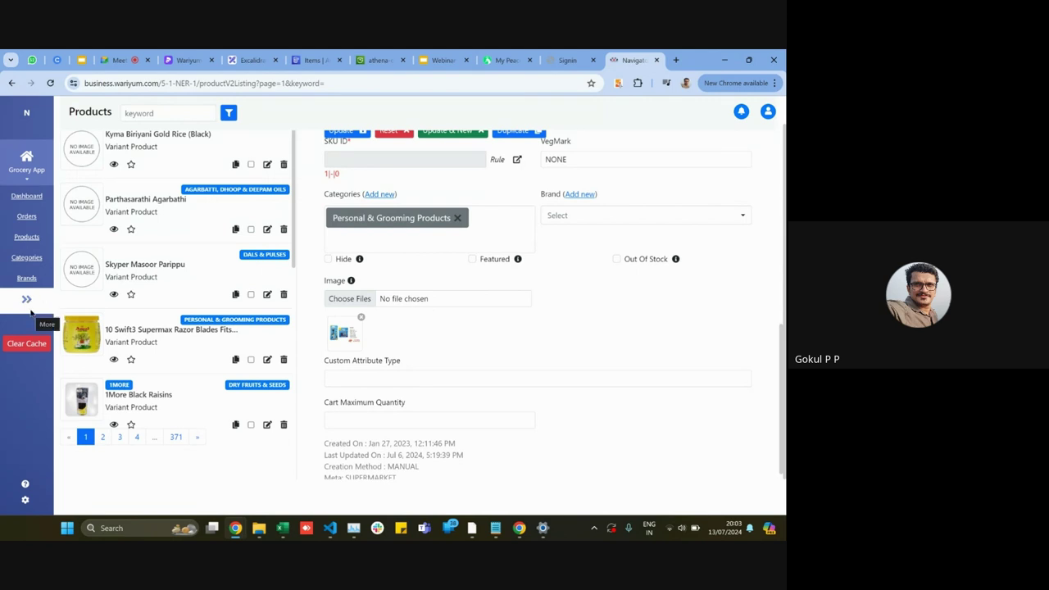
Step: Go to the Banners Items page and open the target URL generator for a new banner item
{"action": "left_click", "coordinate": [28, 300]}
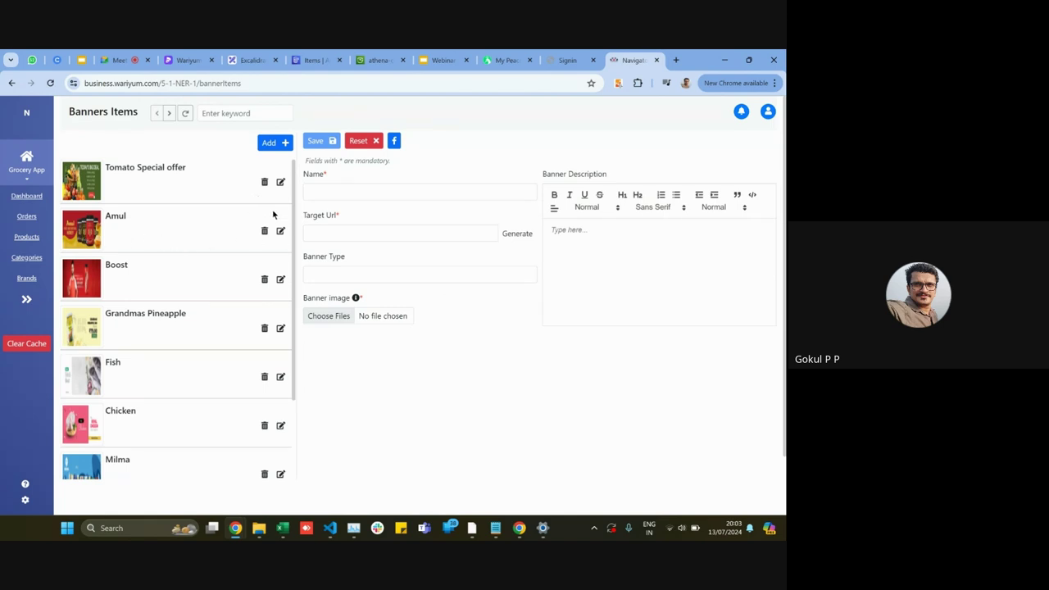
{"action": "left_click", "coordinate": [327, 195]}
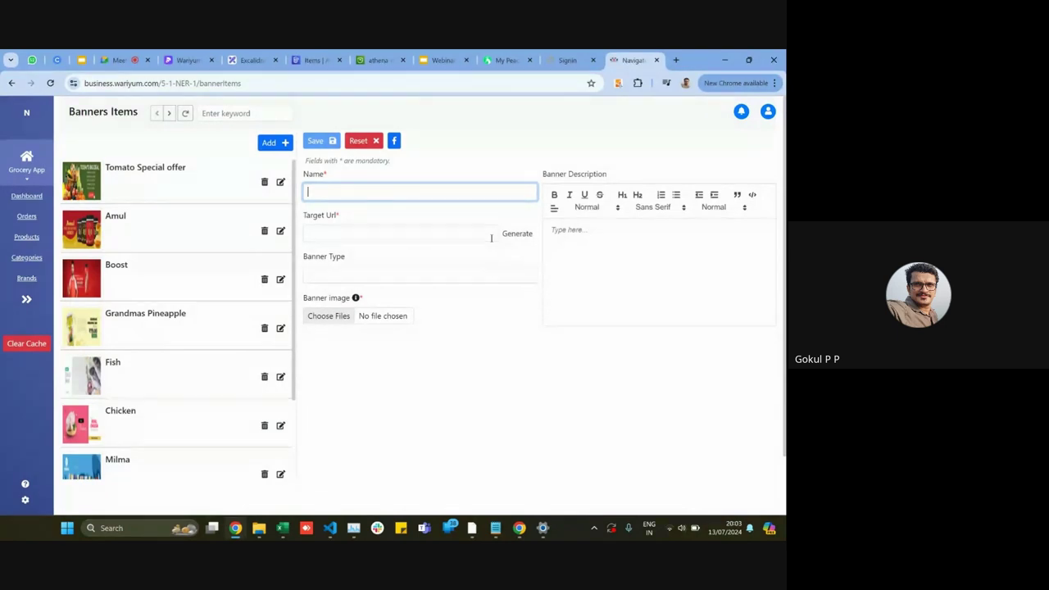
{"action": "left_click", "coordinate": [520, 235]}
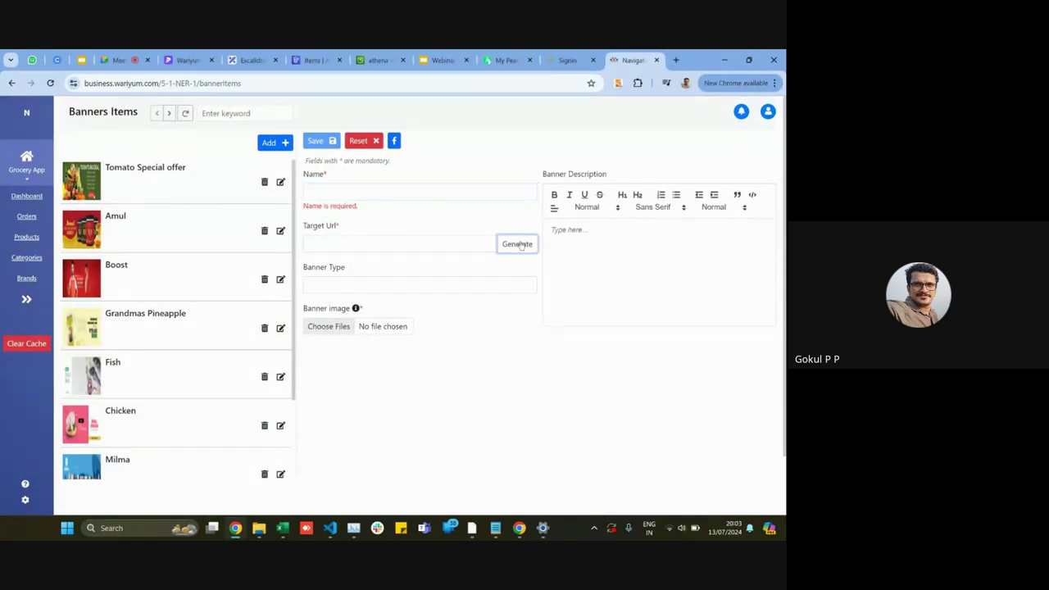
{"action": "left_click", "coordinate": [519, 243]}
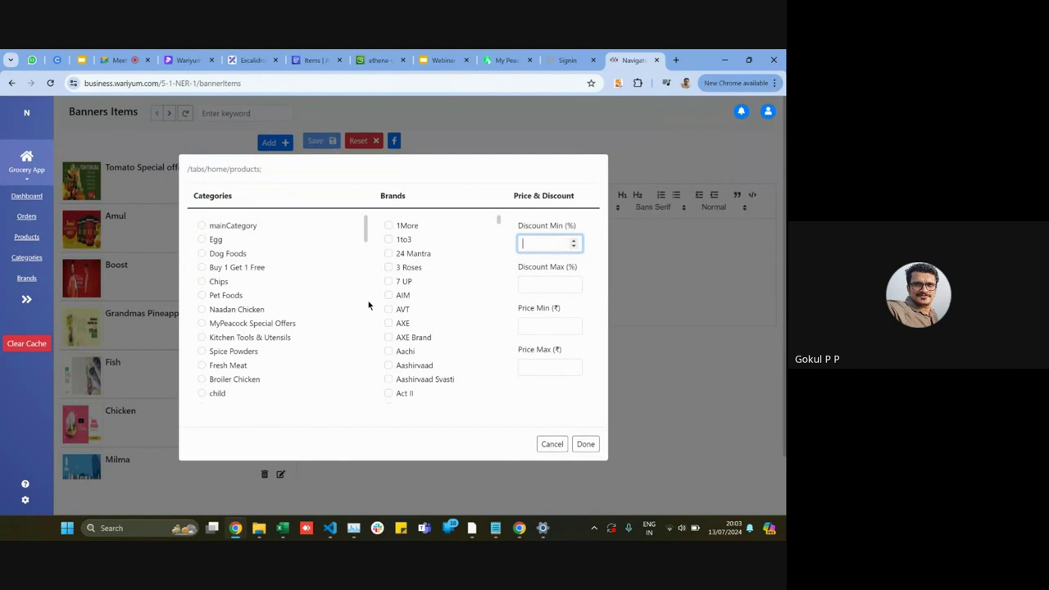
Step: Generate a target URL for the 7 UP brand with a minimum discount of 30% and a maximum of 70%
{"action": "left_click", "coordinate": [388, 282]}
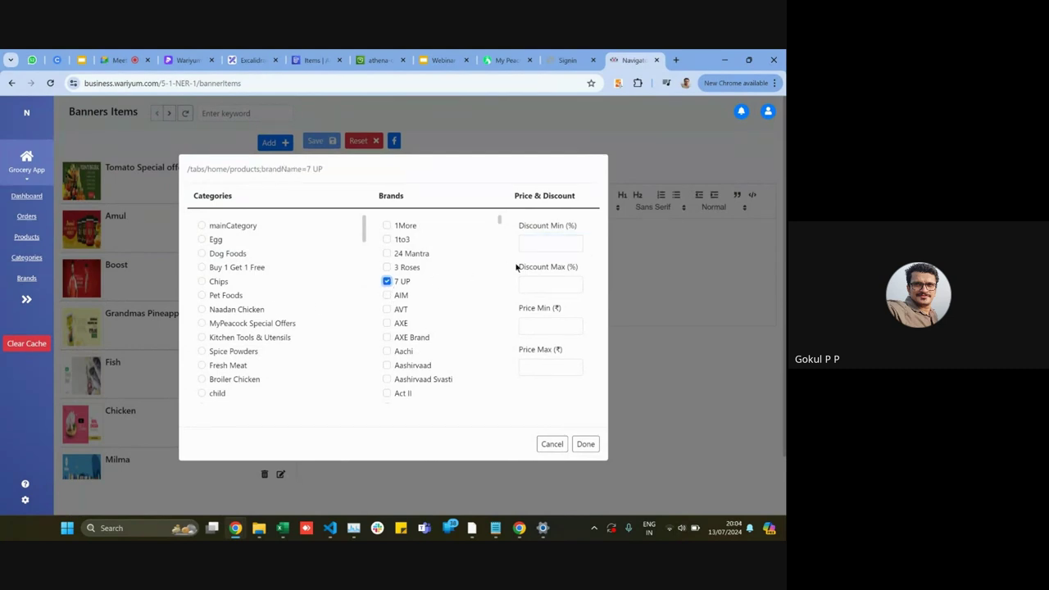
{"action": "left_click", "coordinate": [541, 248]}
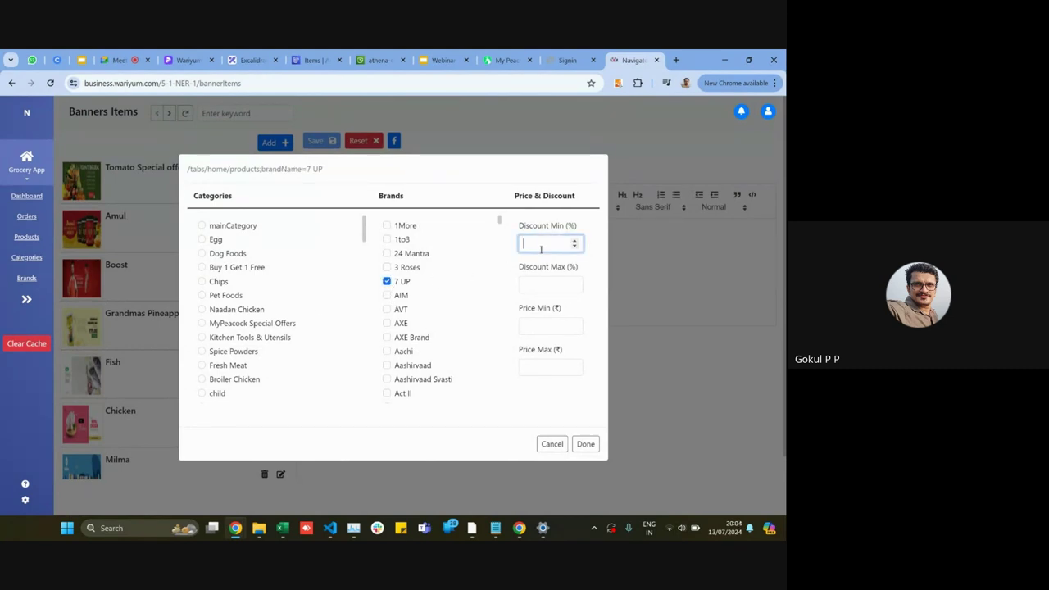
{"action": "type", "text": "30"}
{"action": "left_click", "coordinate": [537, 283]}
{"action": "type", "text": "1"}
{"action": "key", "text": "BackSpace"}
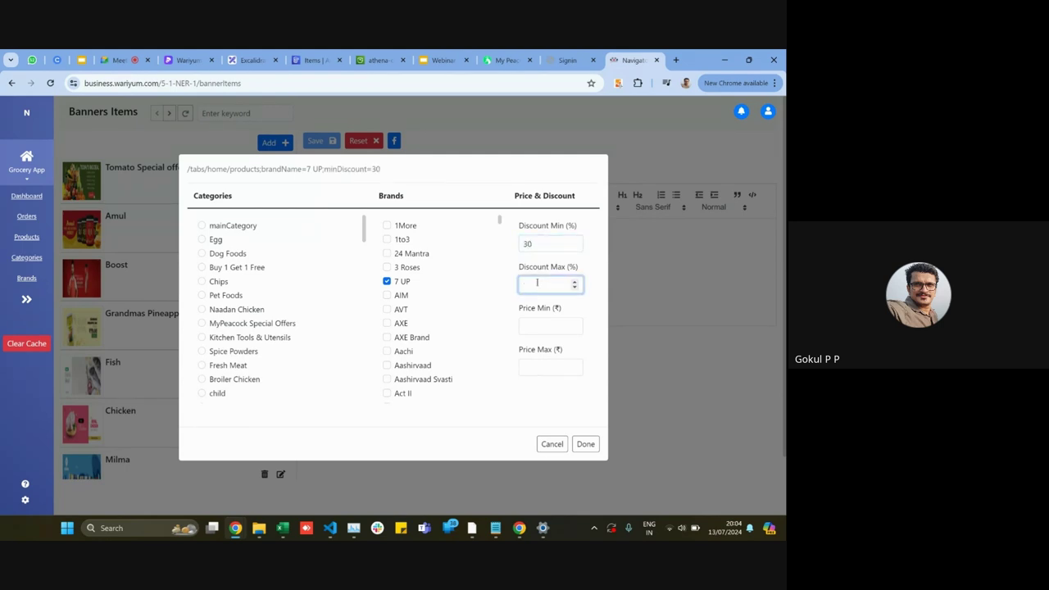
{"action": "type", "text": "70"}
{"action": "left_click", "coordinate": [585, 443]}
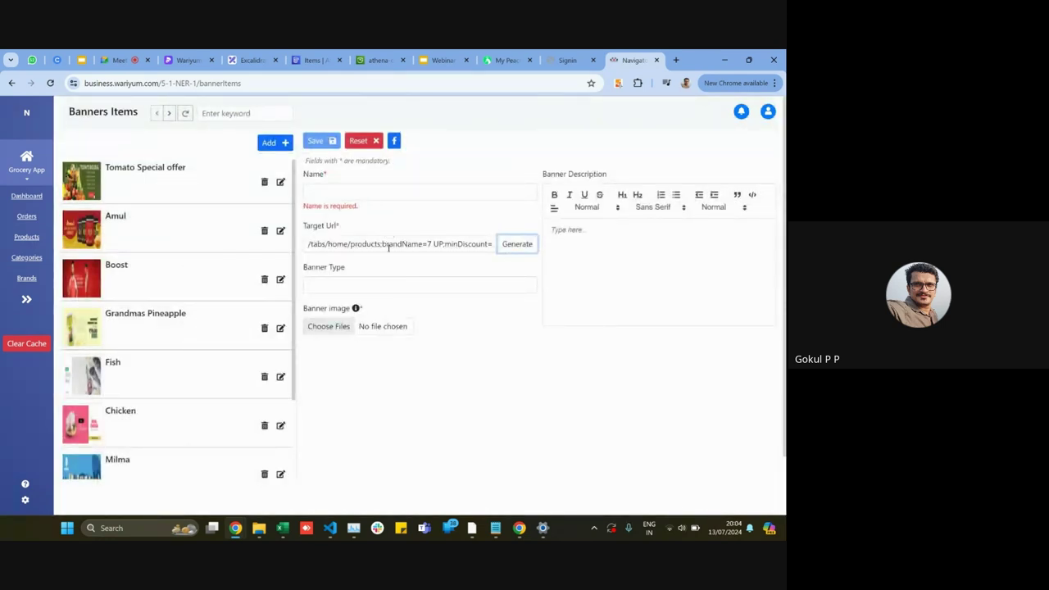
Step: View the details of the Grandmas Pineapple banner item and go to the Banners page
{"action": "left_click", "coordinate": [280, 329]}
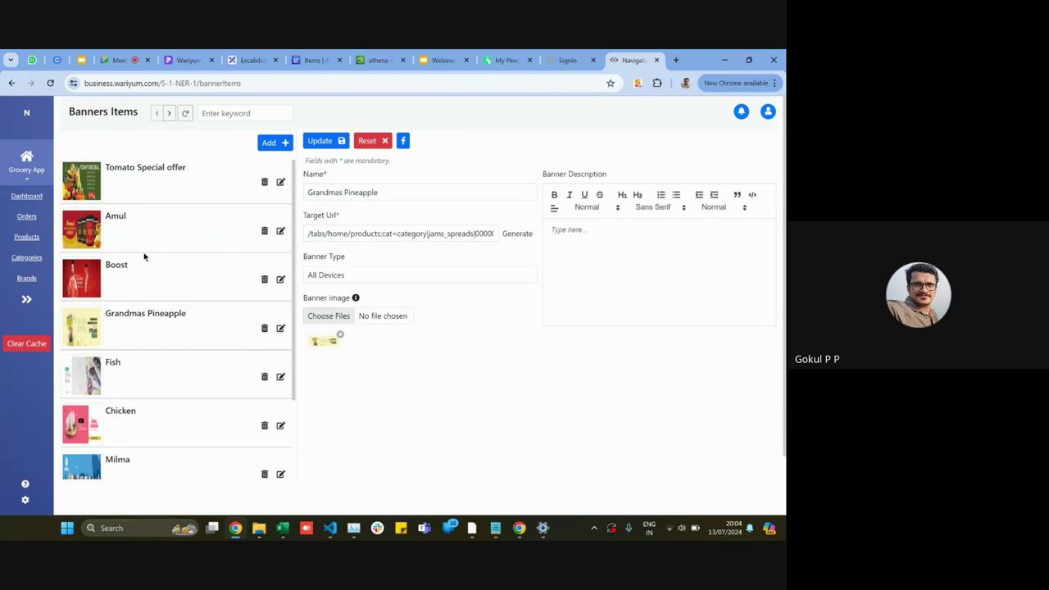
{"action": "left_click", "coordinate": [26, 300]}
{"action": "left_click", "coordinate": [72, 257]}
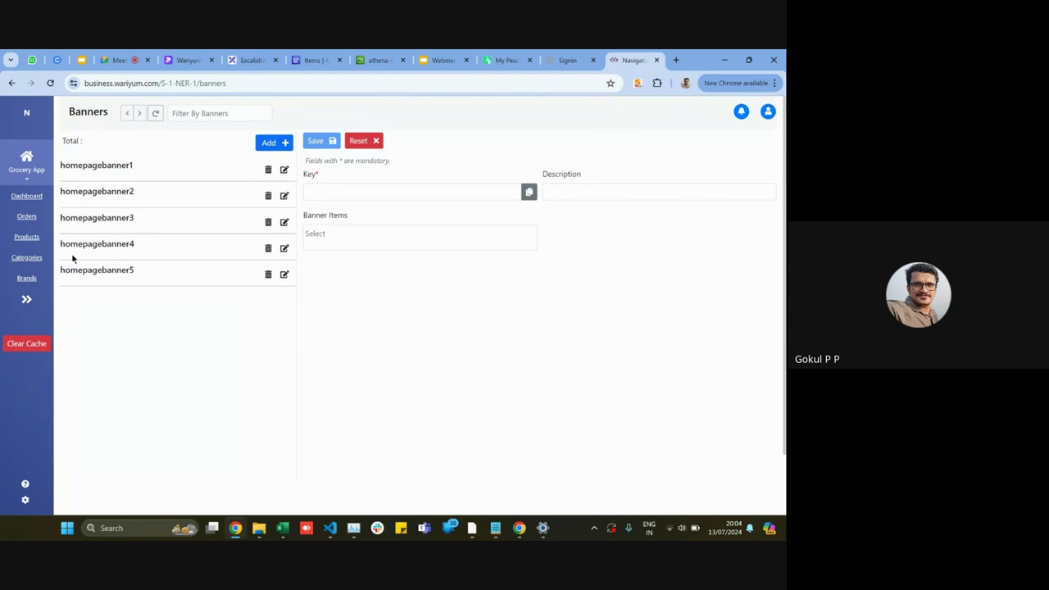
Step: Open homepagebanner1 for editing and add Boost to its banner items
{"action": "left_click", "coordinate": [285, 170]}
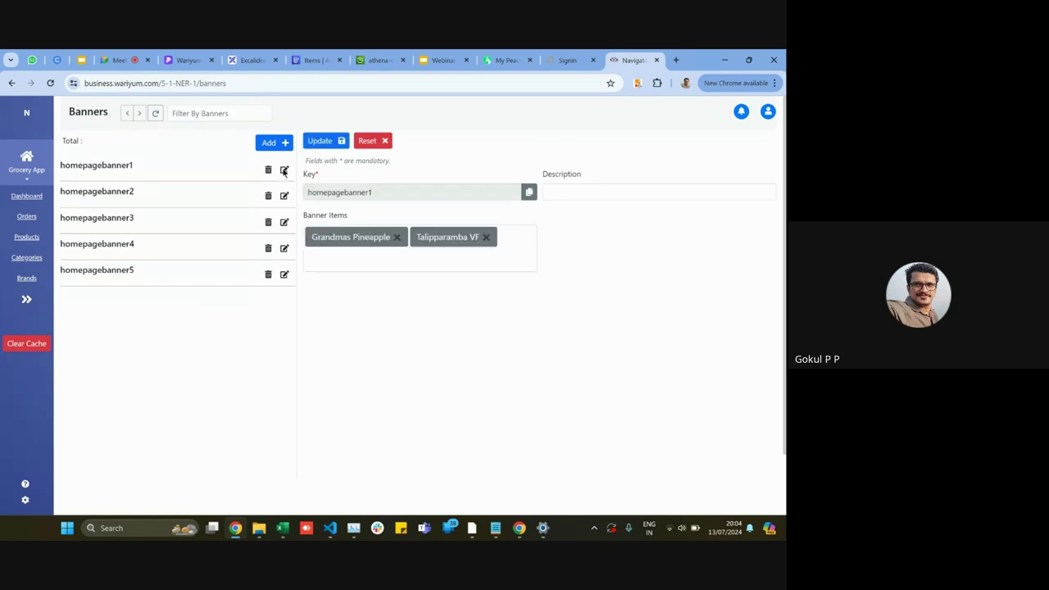
{"action": "left_click", "coordinate": [369, 259]}
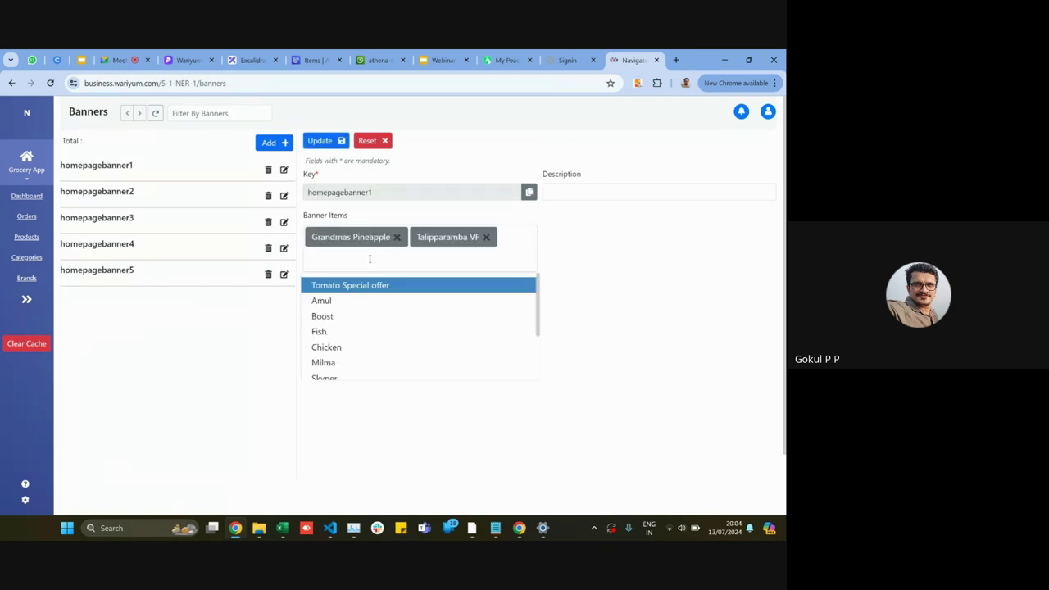
{"action": "left_click", "coordinate": [344, 316]}
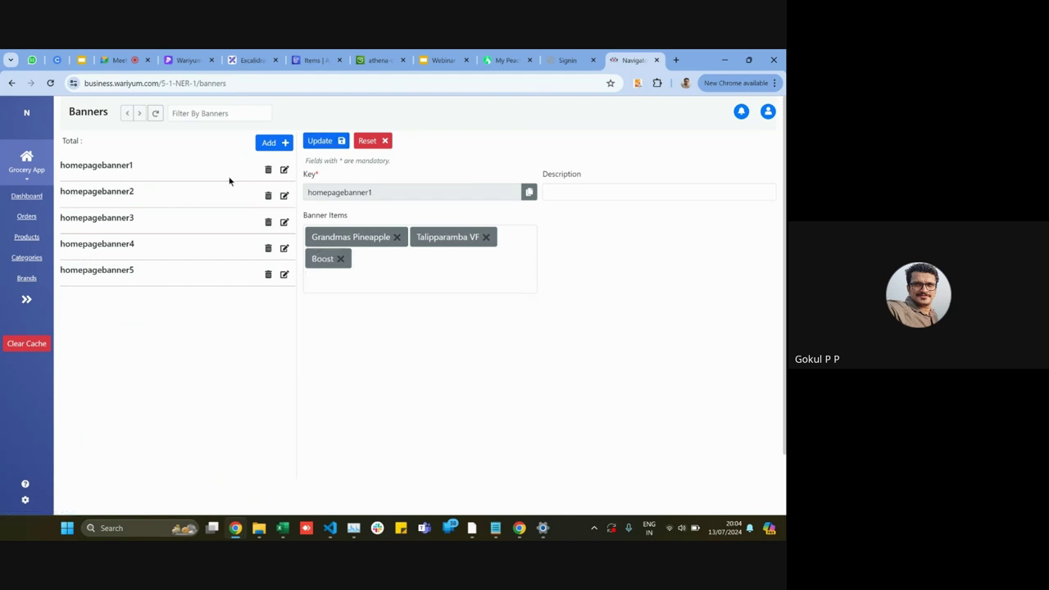
Step: Go to the Customers page of the Grocery App
{"action": "left_click", "coordinate": [34, 300]}
{"action": "scroll", "coordinate": [100, 275], "scroll_direction": "down", "scroll_amount": 1}
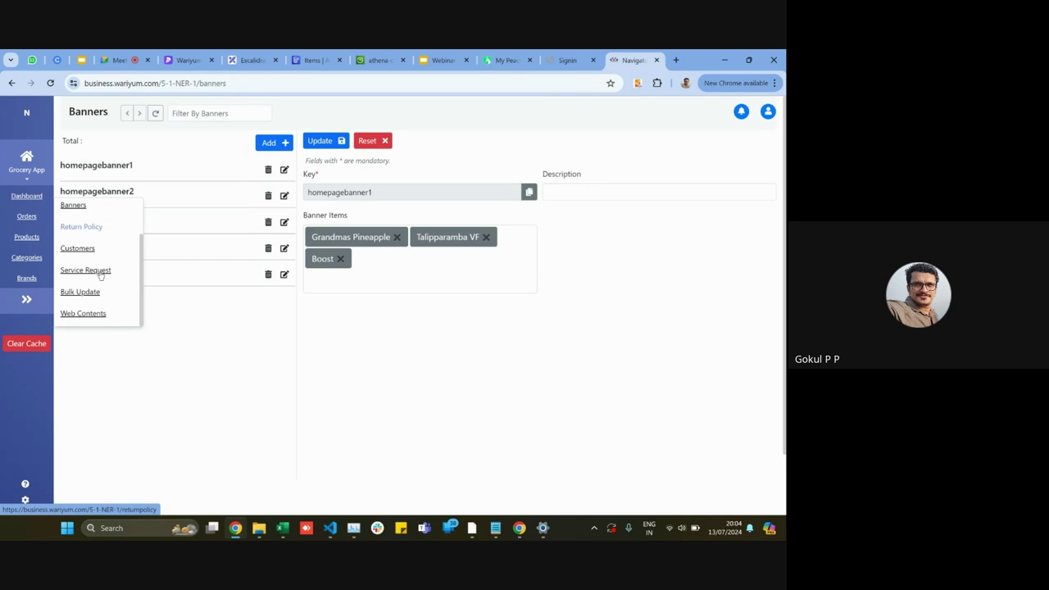
{"action": "scroll", "coordinate": [100, 276], "scroll_direction": "up", "scroll_amount": 1}
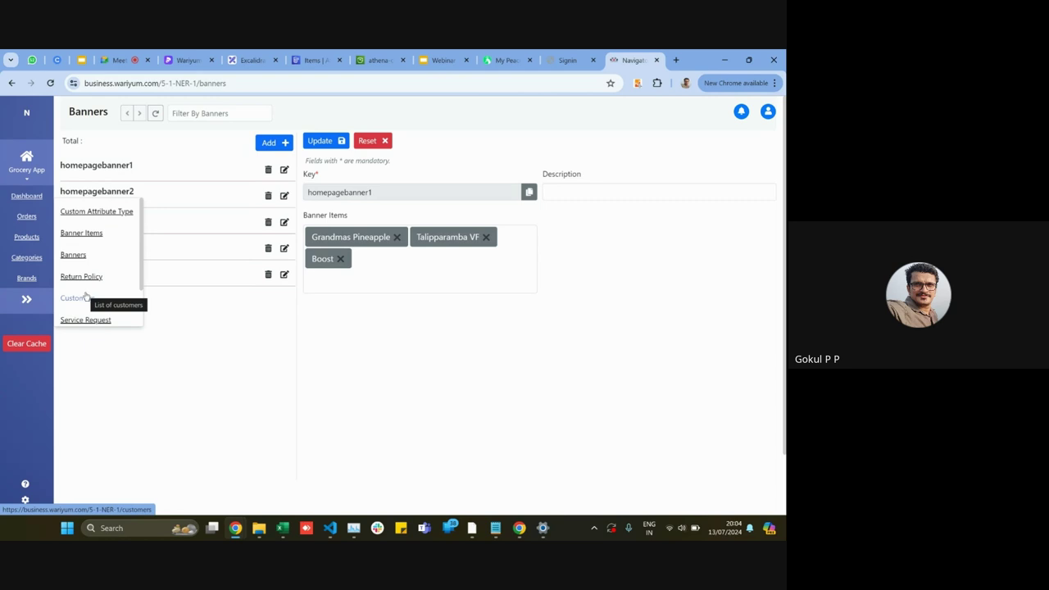
{"action": "left_click", "coordinate": [86, 297]}
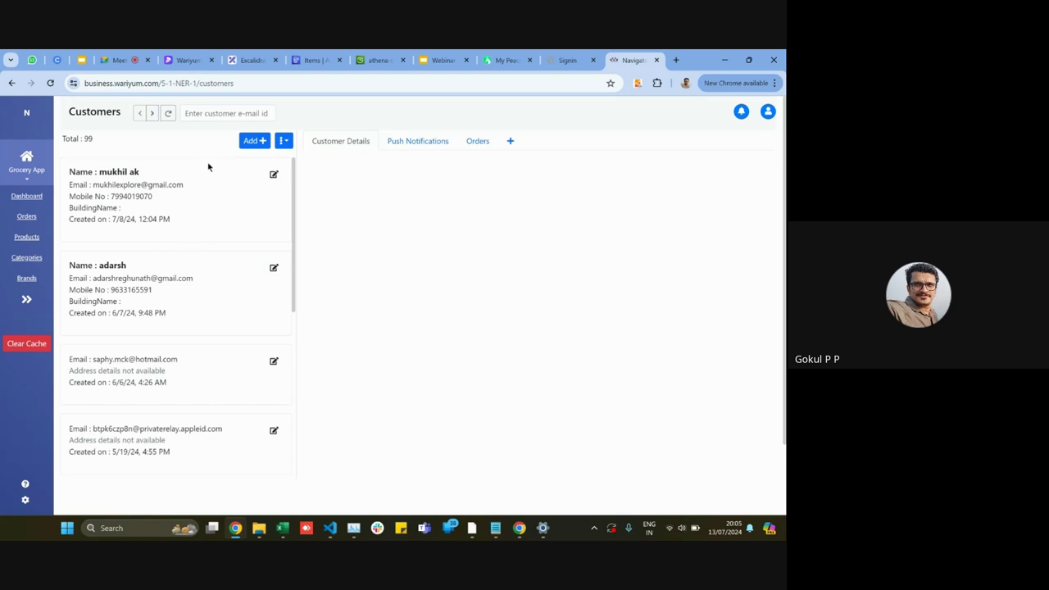
Step: Search the customer list by the customer's first name and open the matching named customer with a wariyum.com e-mail
{"action": "left_click", "coordinate": [211, 114]}
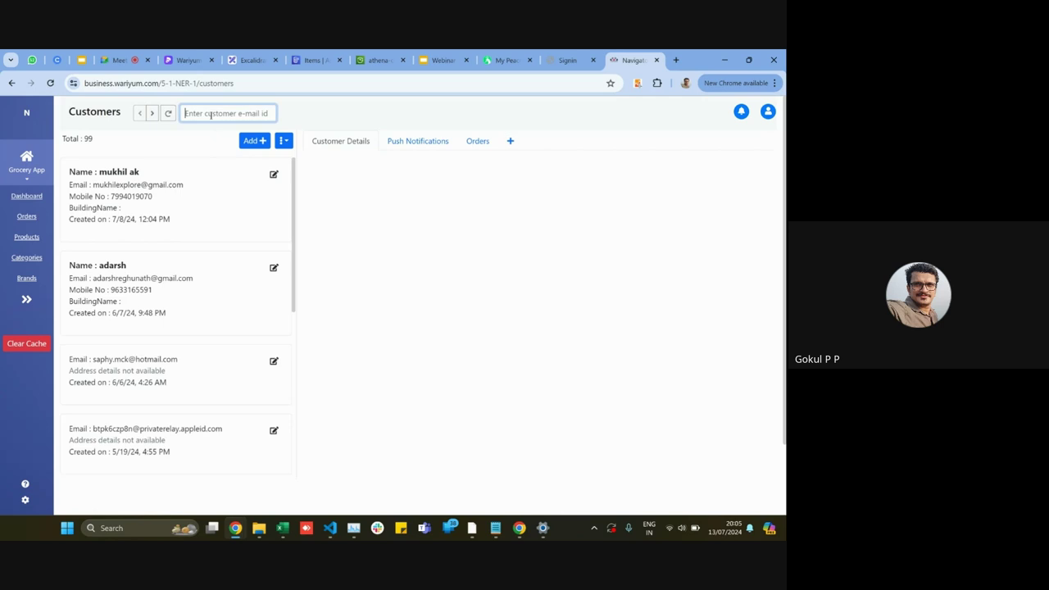
{"action": "type", "text": "gokul"}
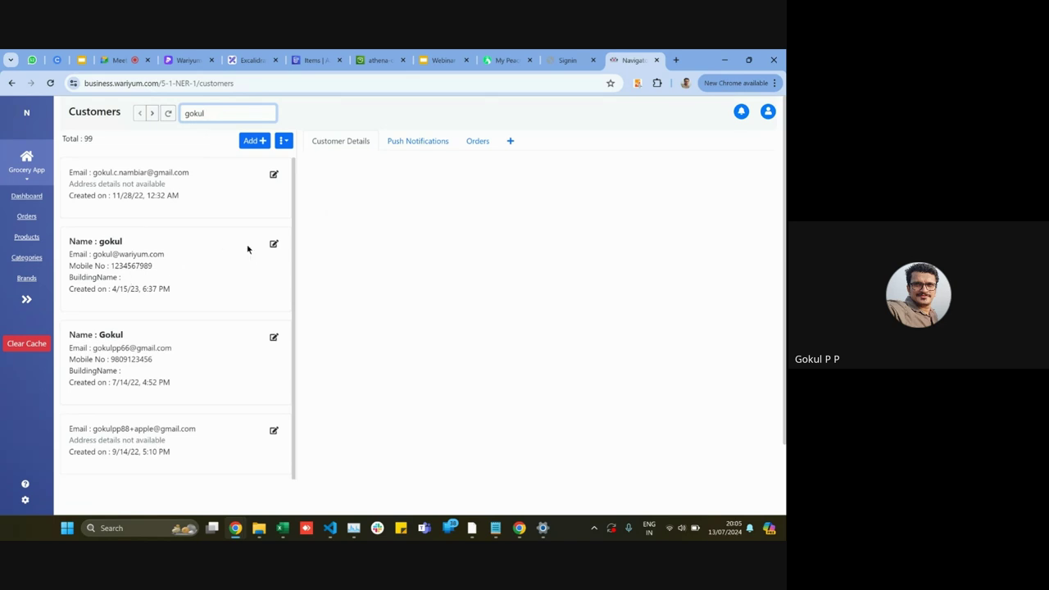
{"action": "left_click", "coordinate": [275, 245]}
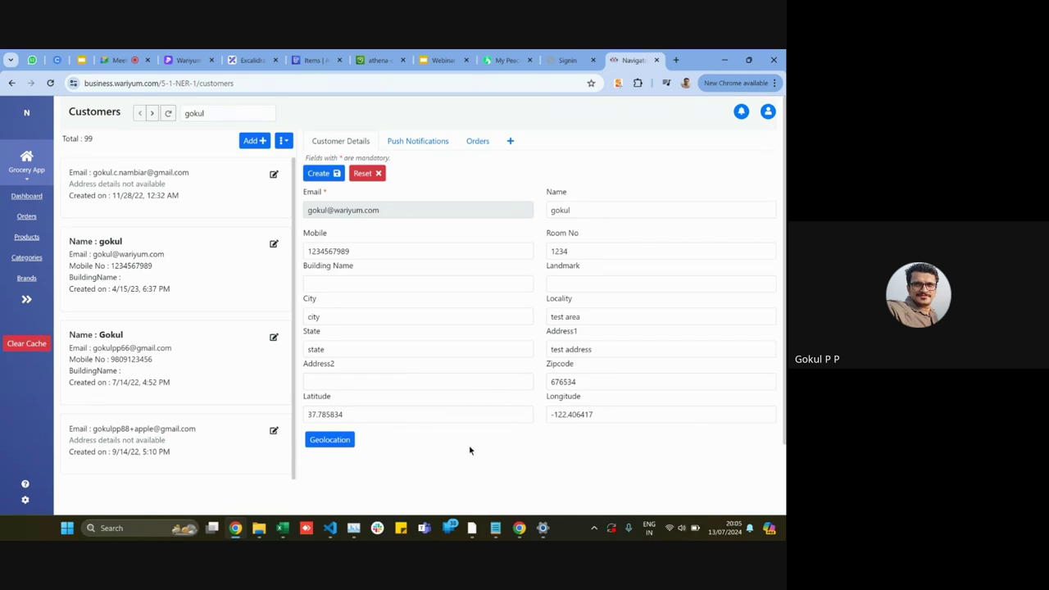
Step: View the selected customer's push notification form and look through the customer's order list
{"action": "left_click", "coordinate": [439, 142]}
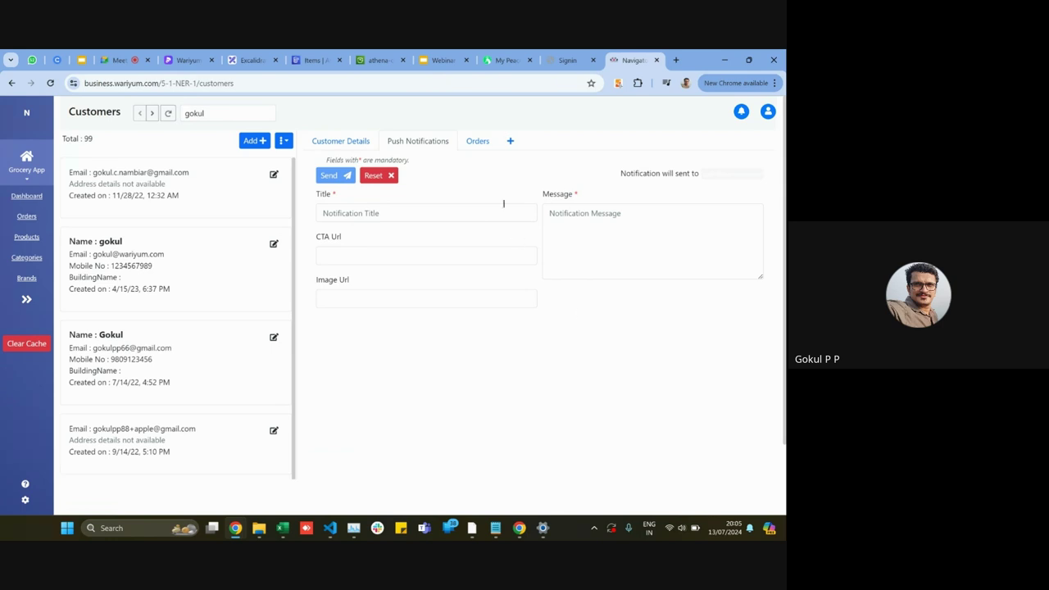
{"action": "left_click", "coordinate": [480, 143]}
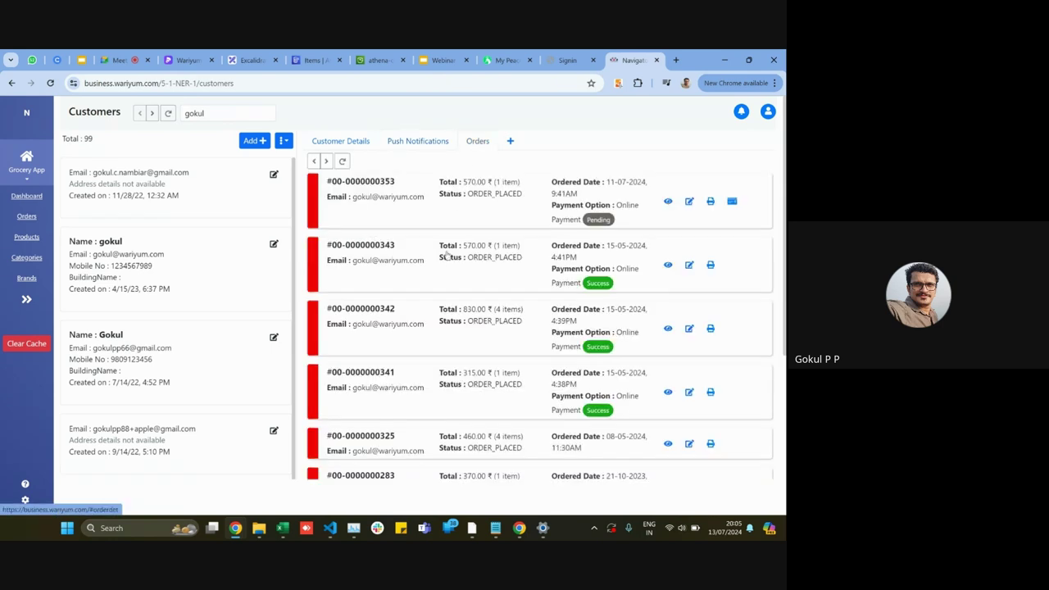
{"action": "scroll", "coordinate": [442, 262], "scroll_direction": "down", "scroll_amount": 1}
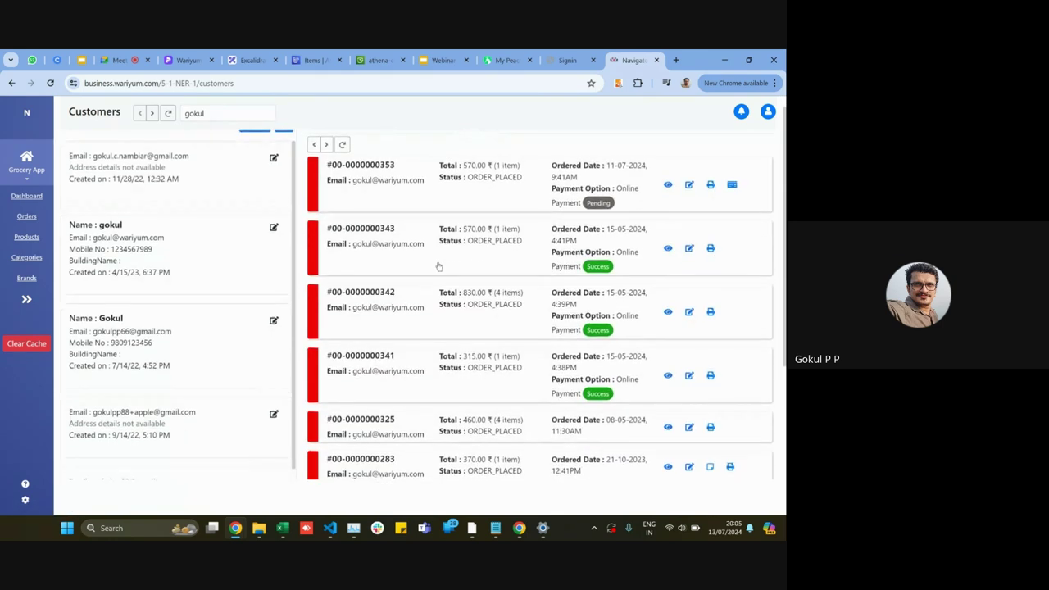
{"action": "scroll", "coordinate": [438, 266], "scroll_direction": "down", "scroll_amount": 2}
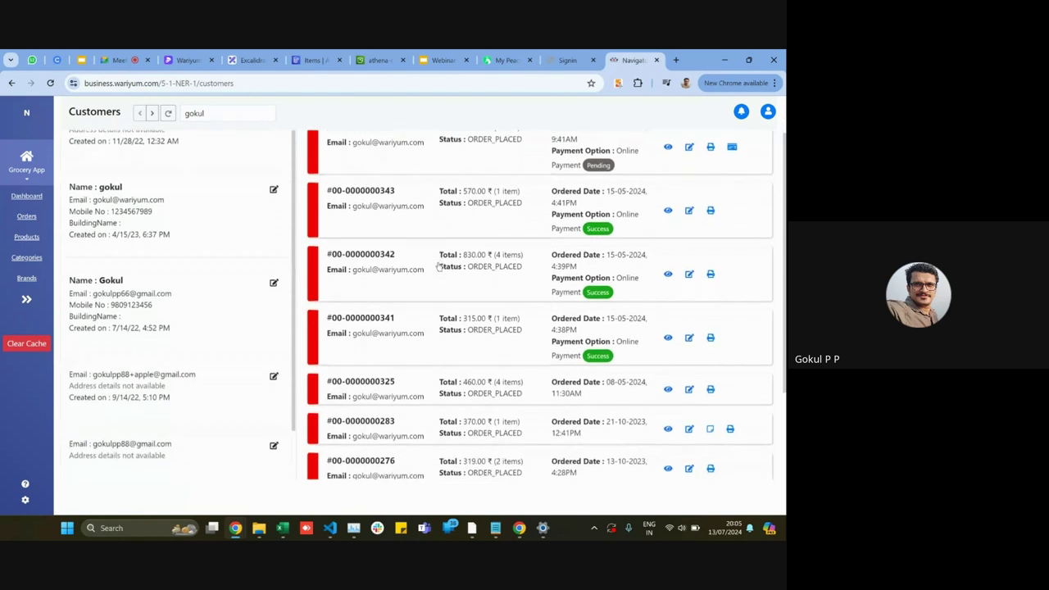
{"action": "scroll", "coordinate": [439, 266], "scroll_direction": "up", "scroll_amount": 3}
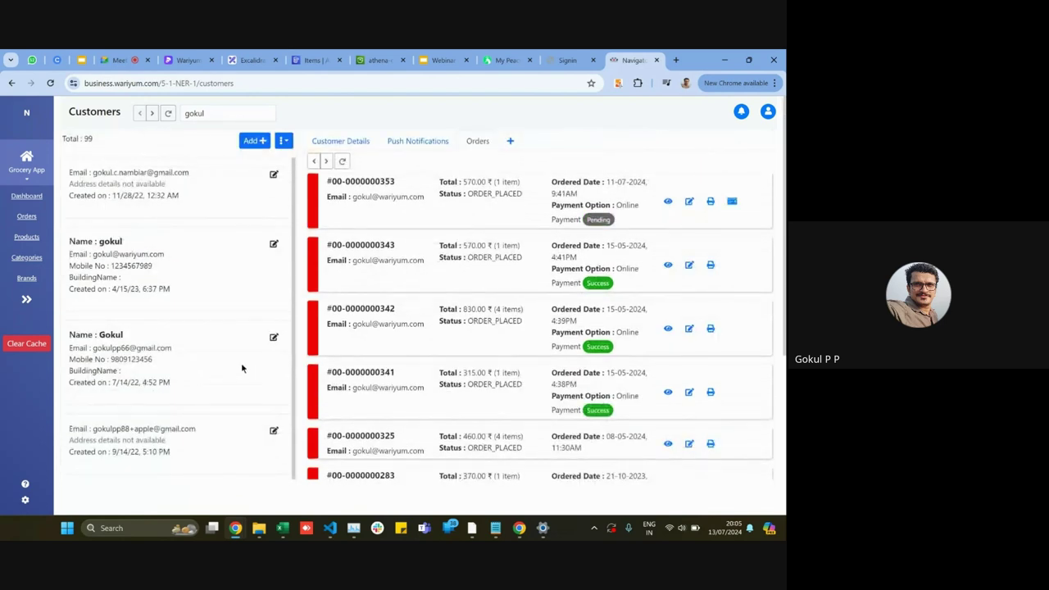
Step: Go to the Service Request page
{"action": "left_click", "coordinate": [26, 299]}
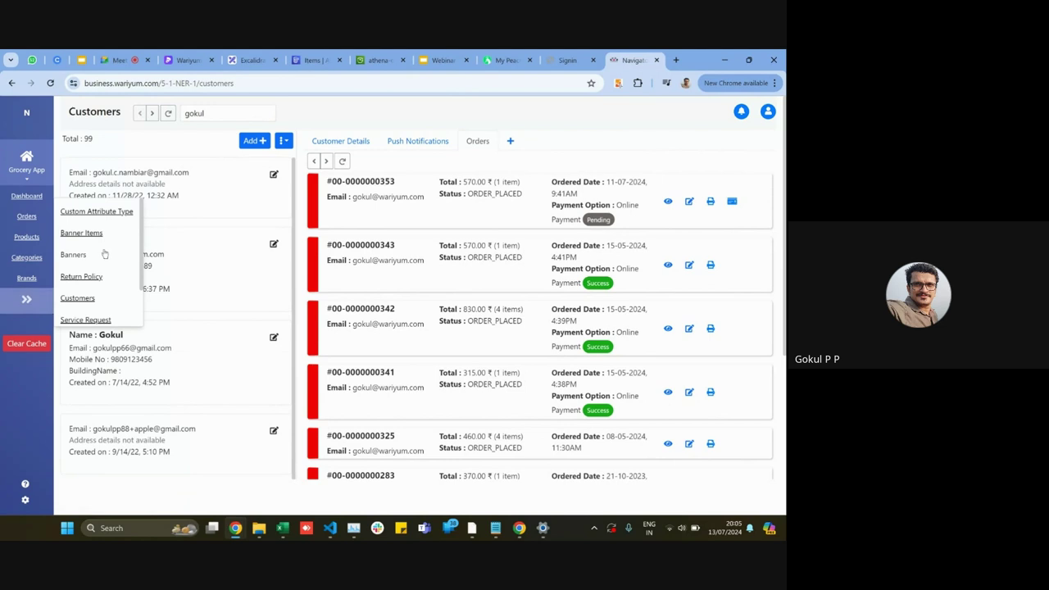
{"action": "scroll", "coordinate": [115, 243], "scroll_direction": "down", "scroll_amount": 2}
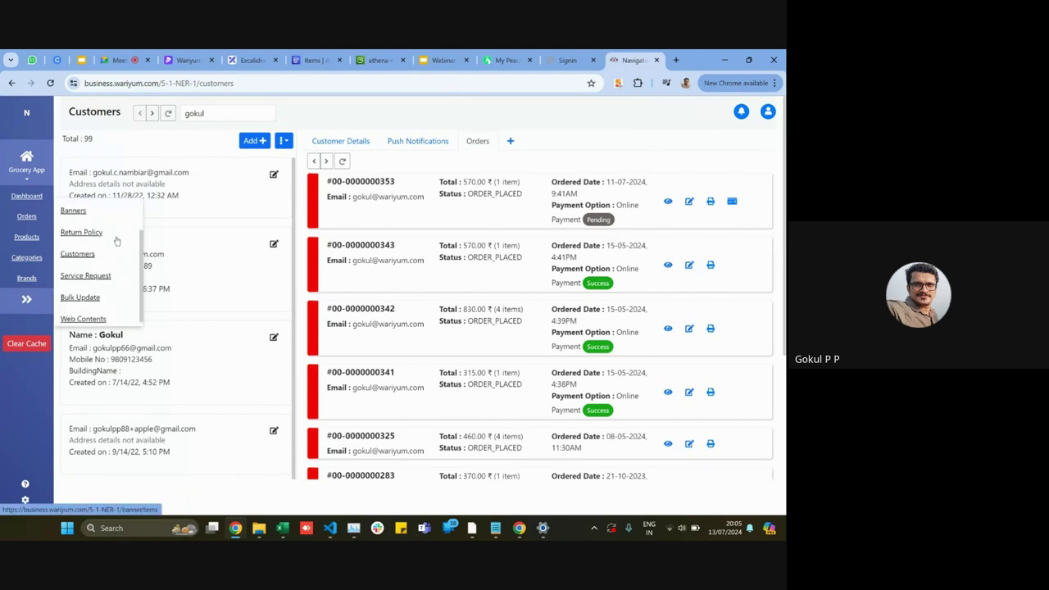
{"action": "left_click", "coordinate": [103, 267]}
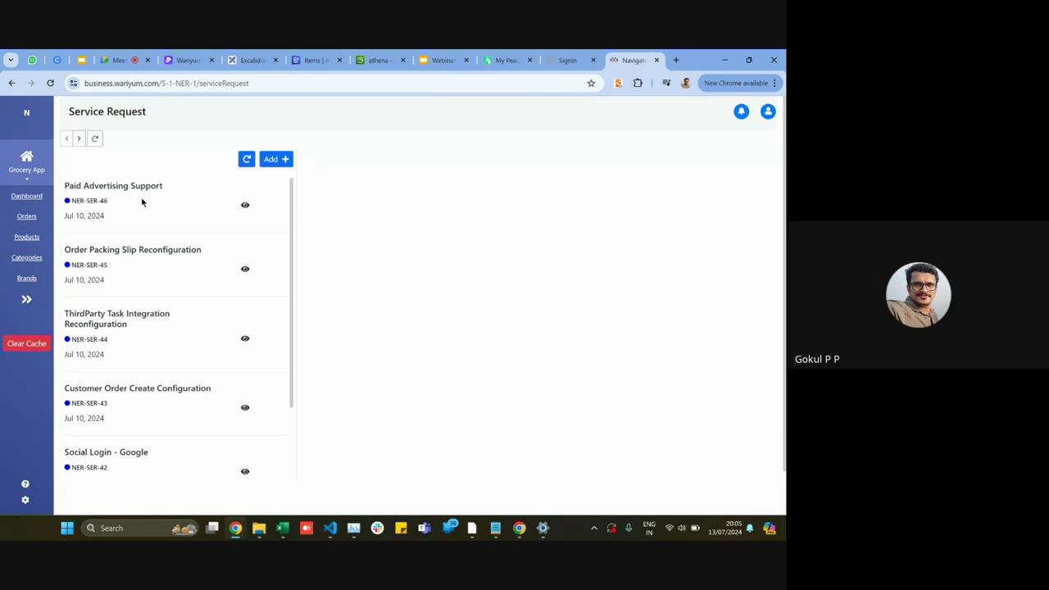
Step: Start a new service request and view the details of Social Login - Google and ThirdParty Task Integration Reconfiguration
{"action": "left_click", "coordinate": [274, 161]}
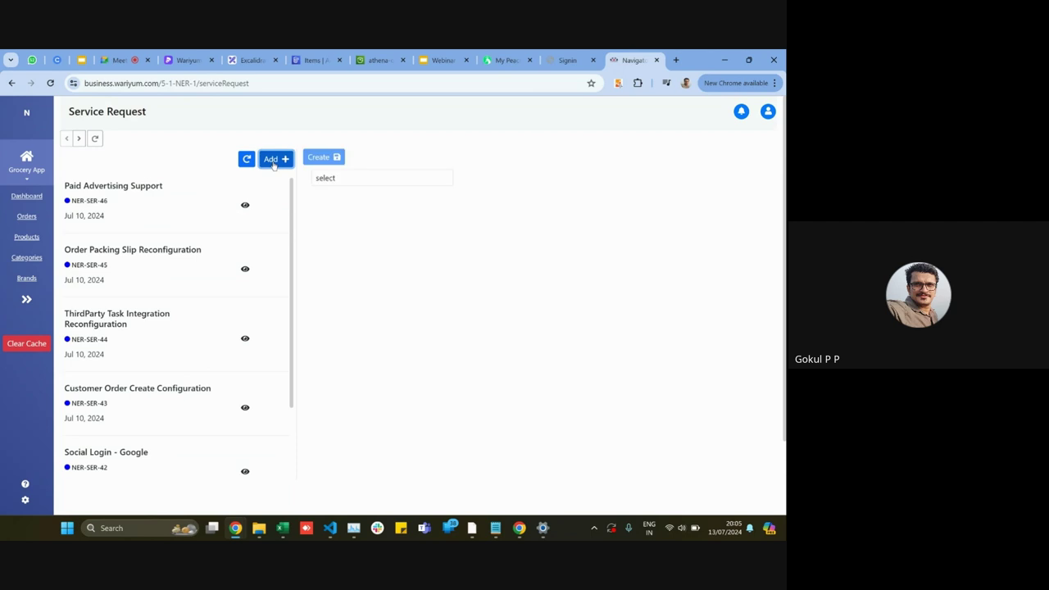
{"action": "left_click", "coordinate": [346, 179]}
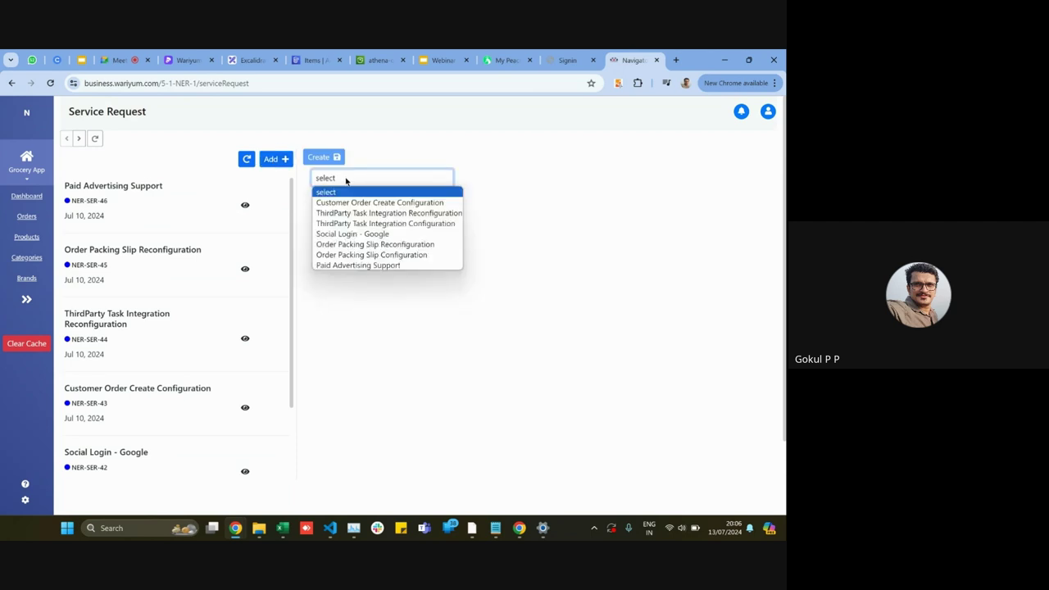
{"action": "left_click", "coordinate": [374, 235]}
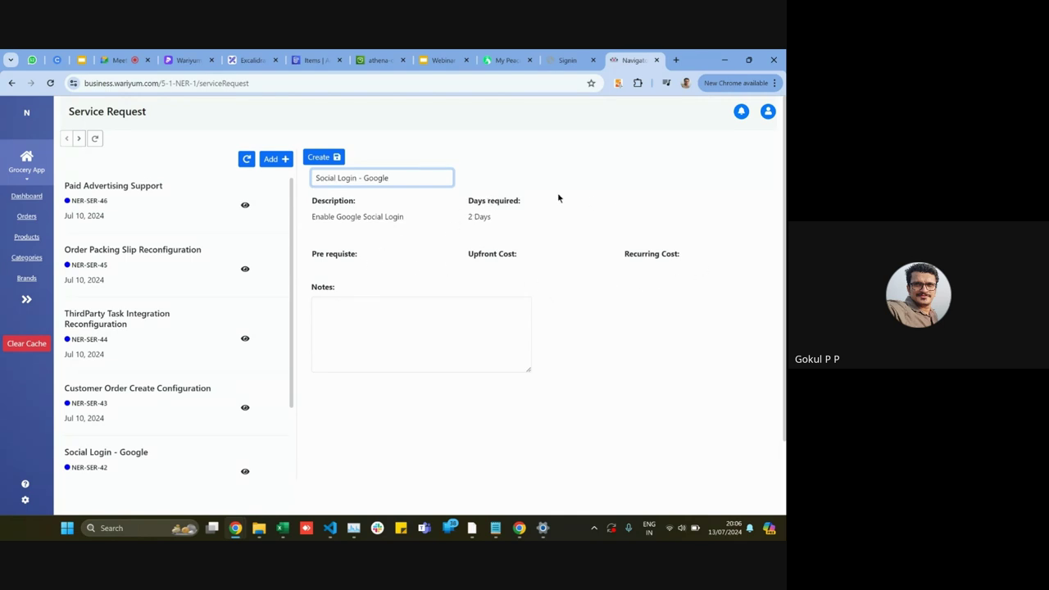
{"action": "left_click", "coordinate": [388, 180]}
{"action": "left_click", "coordinate": [380, 211]}
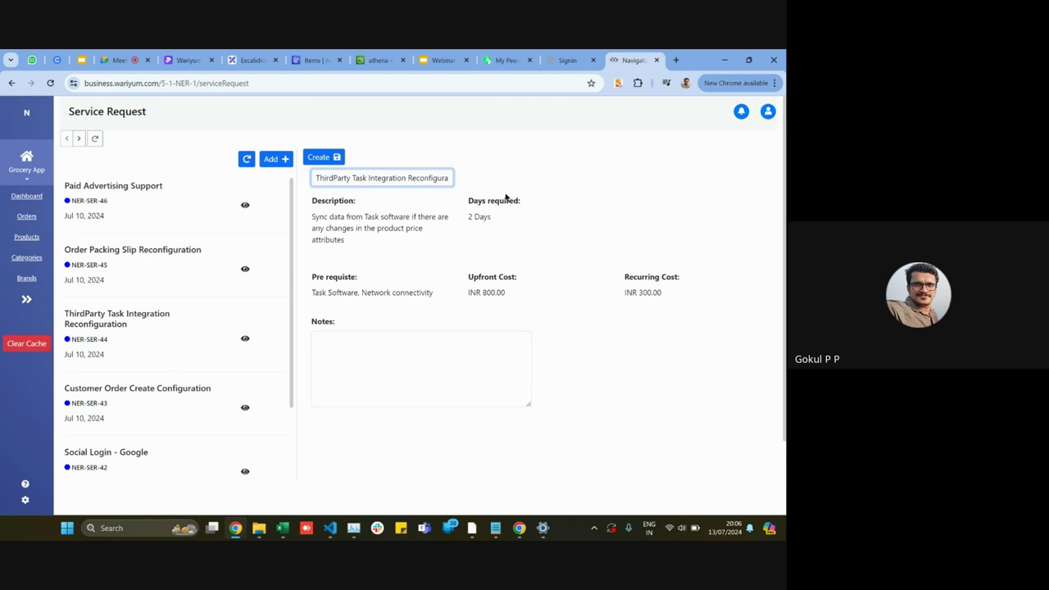
Step: Go to the Web Contents page and view the contactUs, customerOrderPlacedInfo and privacyPolicy entries
{"action": "left_click", "coordinate": [33, 300]}
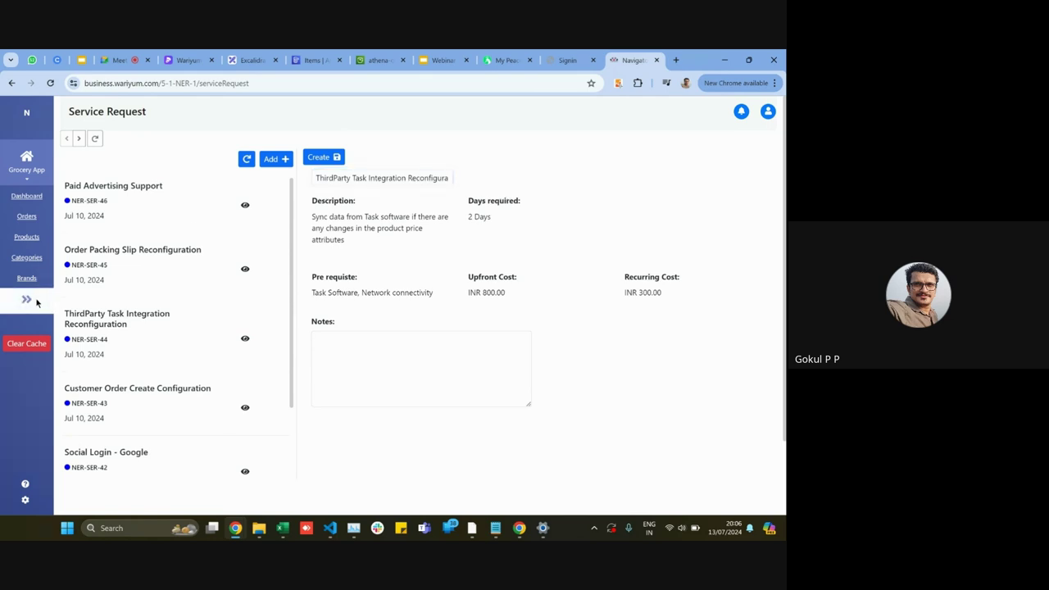
{"action": "scroll", "coordinate": [105, 271], "scroll_direction": "down", "scroll_amount": 1}
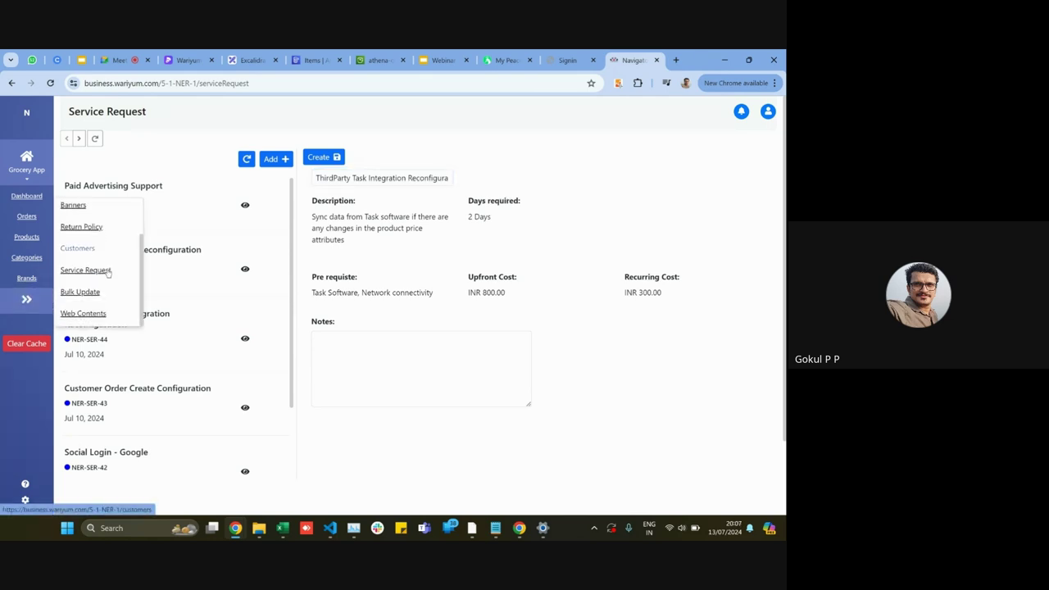
{"action": "left_click", "coordinate": [82, 313]}
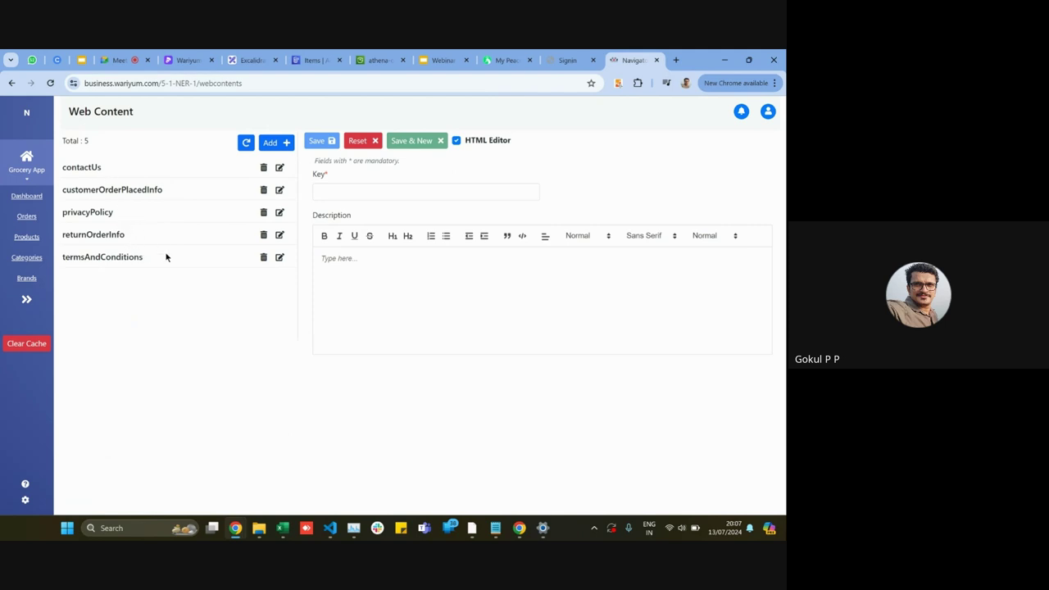
{"action": "left_click", "coordinate": [279, 168]}
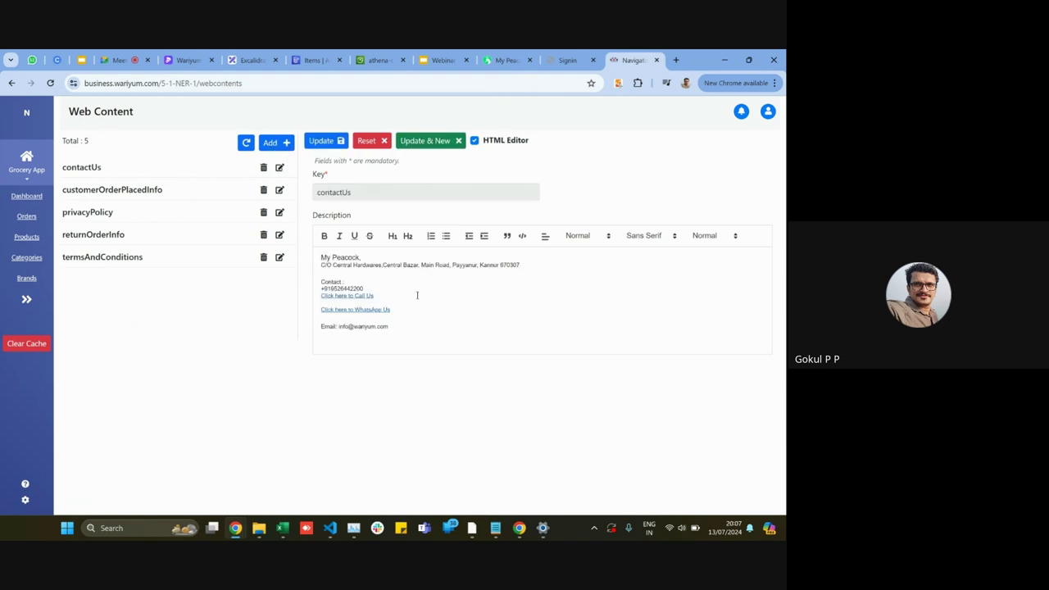
{"action": "left_click", "coordinate": [279, 191]}
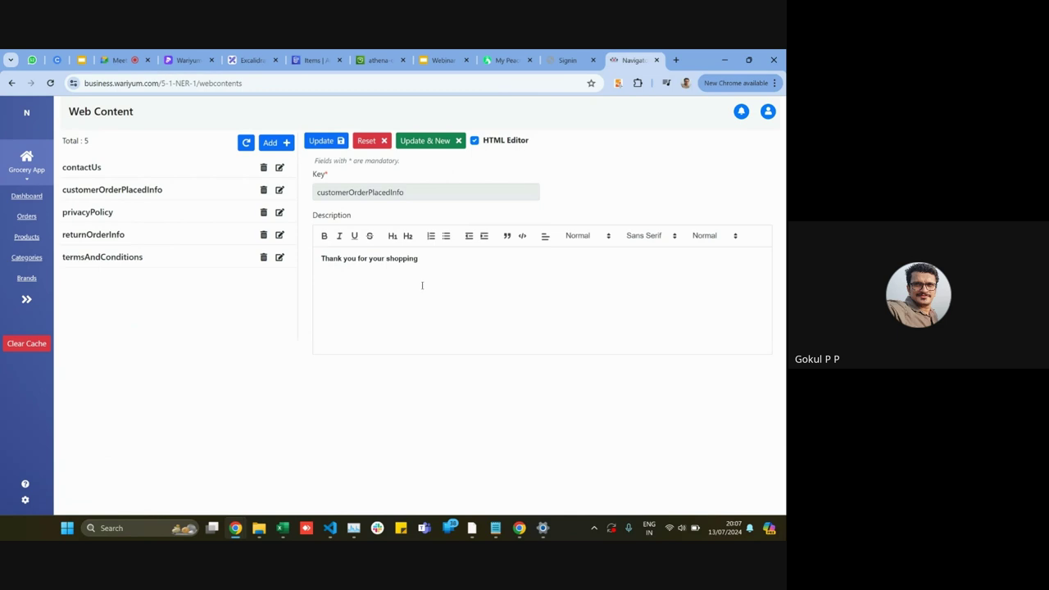
{"action": "left_click", "coordinate": [280, 213]}
{"action": "scroll", "coordinate": [403, 289], "scroll_direction": "down", "scroll_amount": 2}
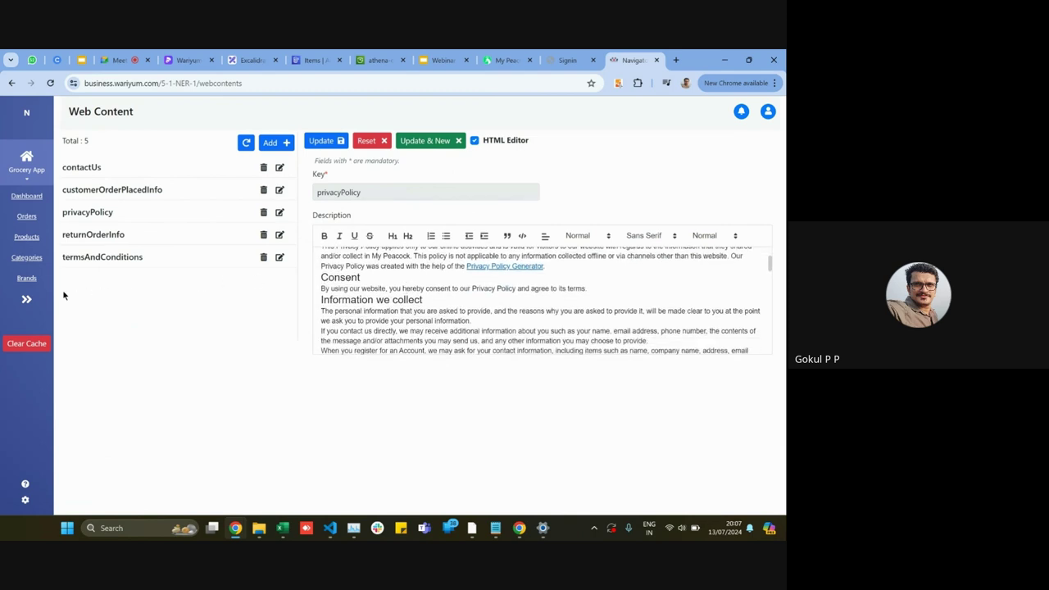
Step: Go to the Dashboard page with the order, delivery, cancellation and net sales figures
{"action": "left_click", "coordinate": [25, 302]}
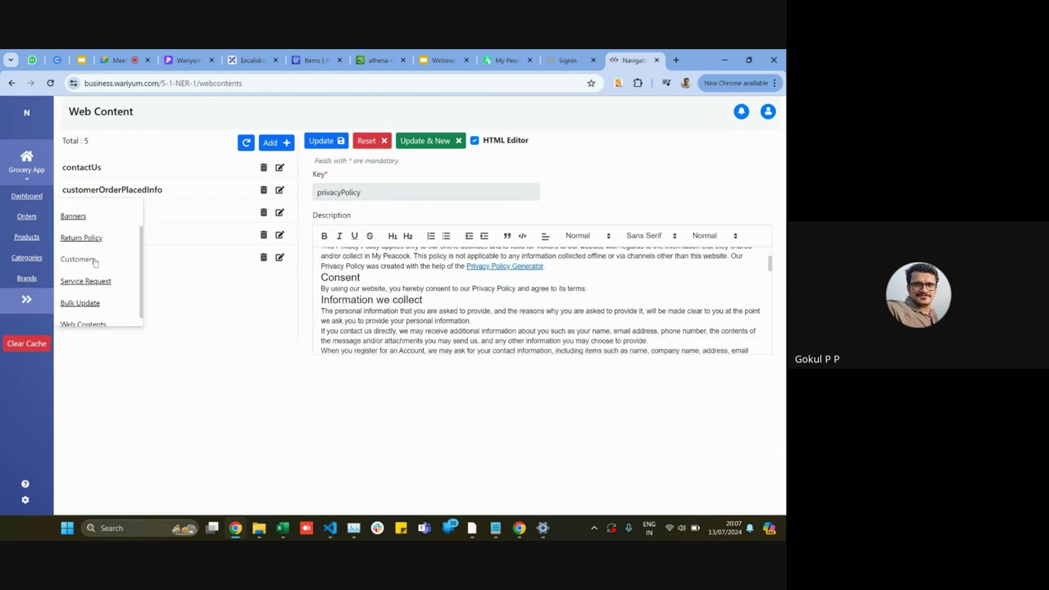
{"action": "scroll", "coordinate": [95, 262], "scroll_direction": "up", "scroll_amount": 1}
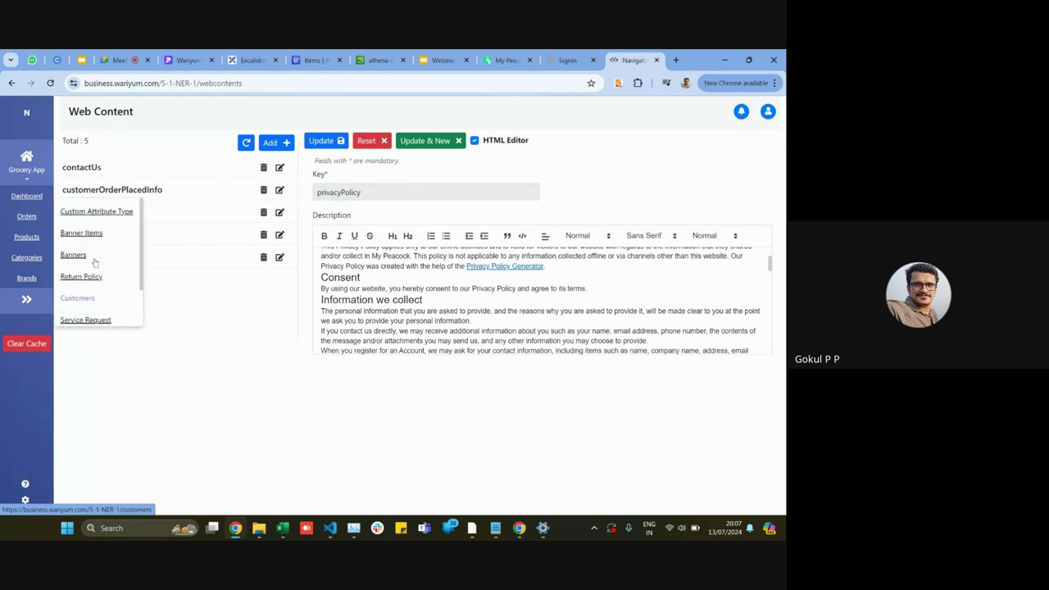
{"action": "scroll", "coordinate": [95, 262], "scroll_direction": "down", "scroll_amount": 1}
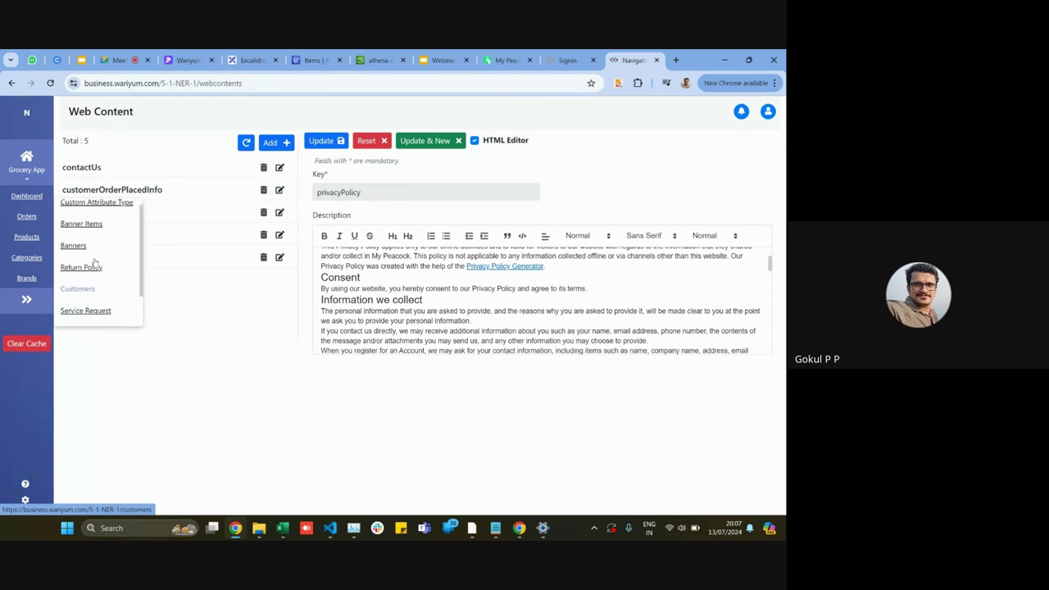
{"action": "left_click", "coordinate": [35, 199]}
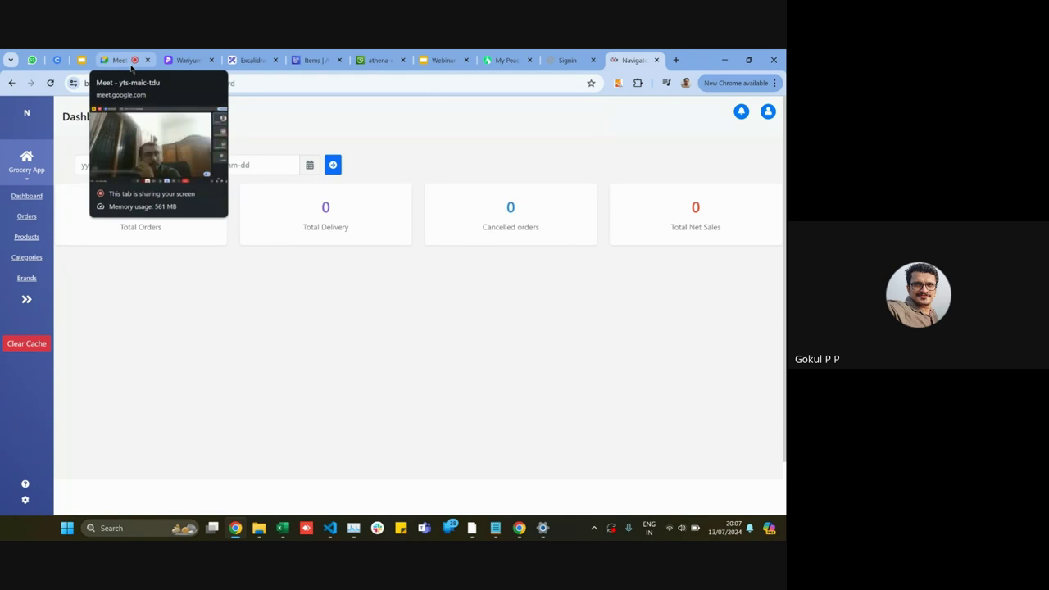
Step: Go to the Bulk Update page, reload it and look through the products' prices and stock settings
{"action": "left_click", "coordinate": [23, 303]}
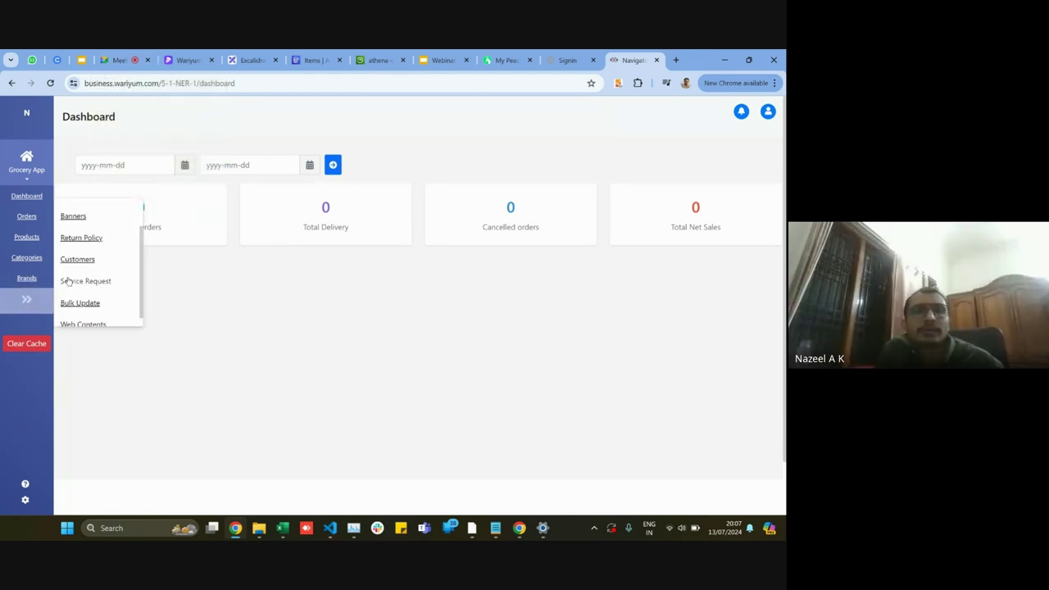
{"action": "left_click", "coordinate": [80, 303]}
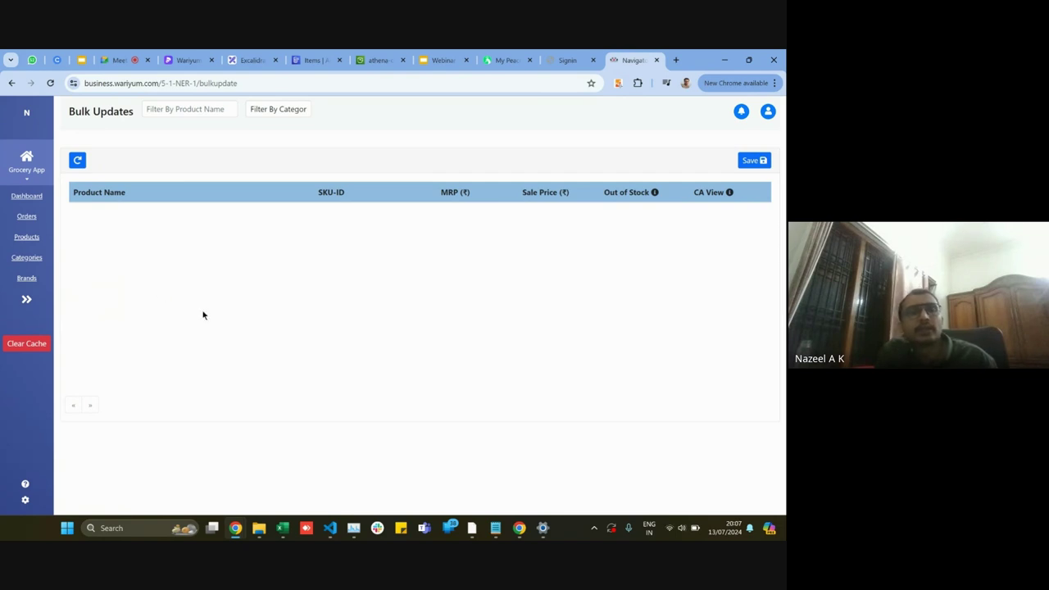
{"action": "key", "text": "F5"}
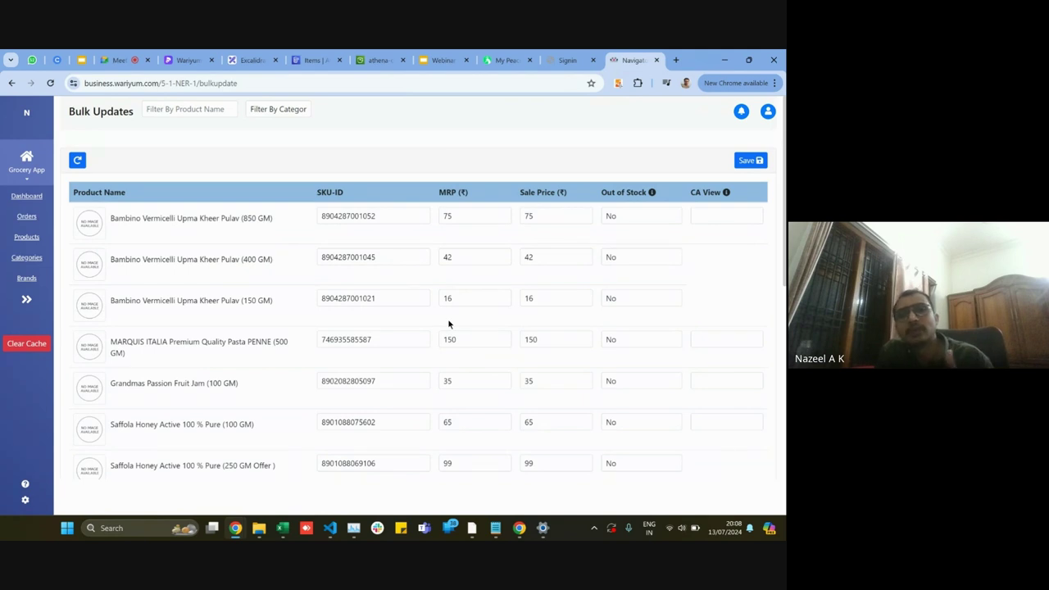
{"action": "scroll", "coordinate": [449, 324], "scroll_direction": "down", "scroll_amount": 1}
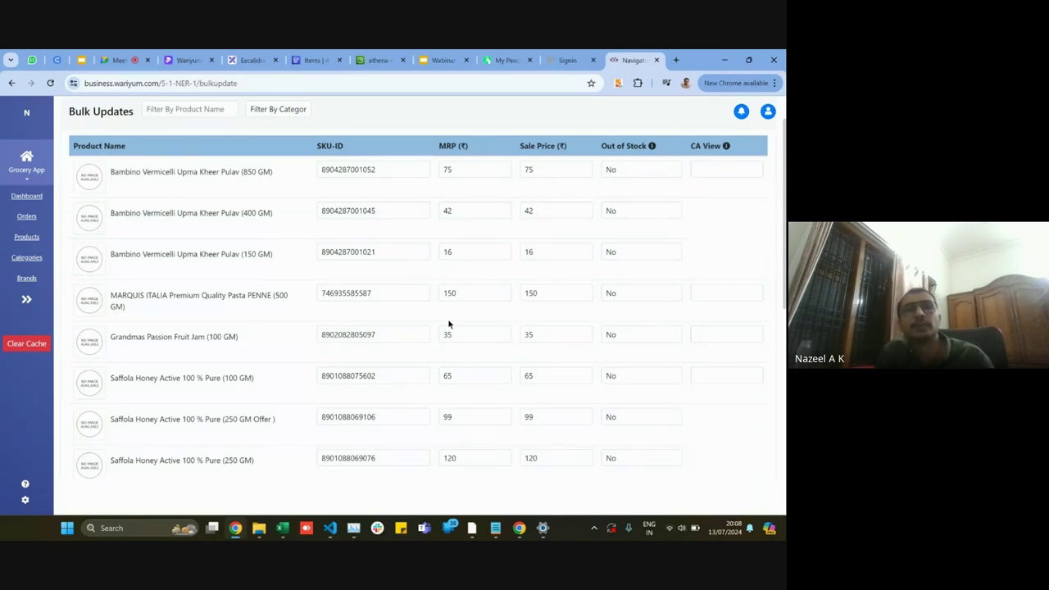
{"action": "scroll", "coordinate": [449, 324], "scroll_direction": "up", "scroll_amount": 1}
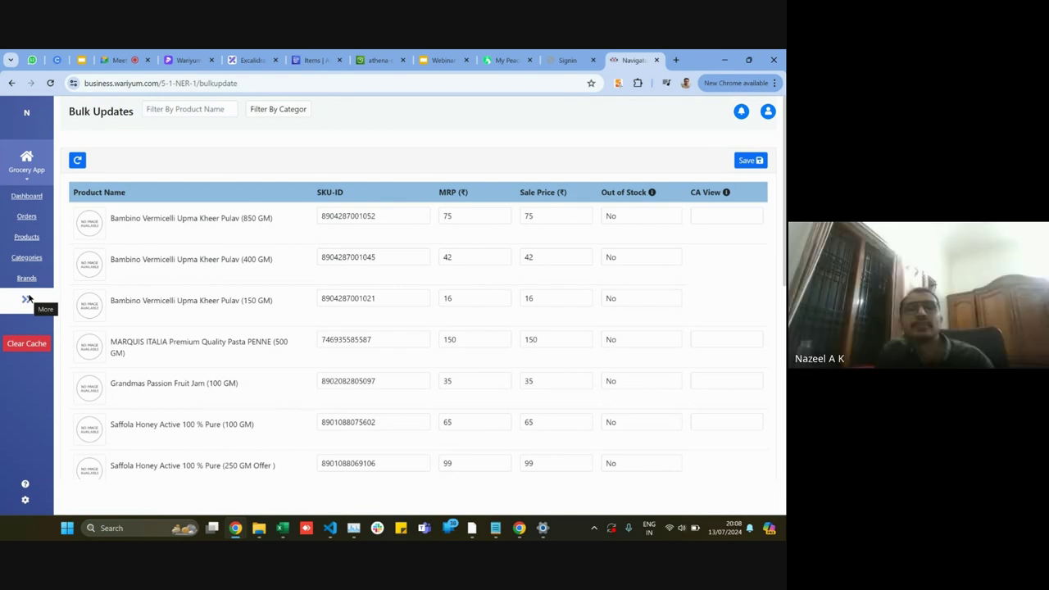
Step: Go to the Products page and open the 10 Swift3 Supermax Razor Blades product for editing
{"action": "left_click", "coordinate": [26, 237]}
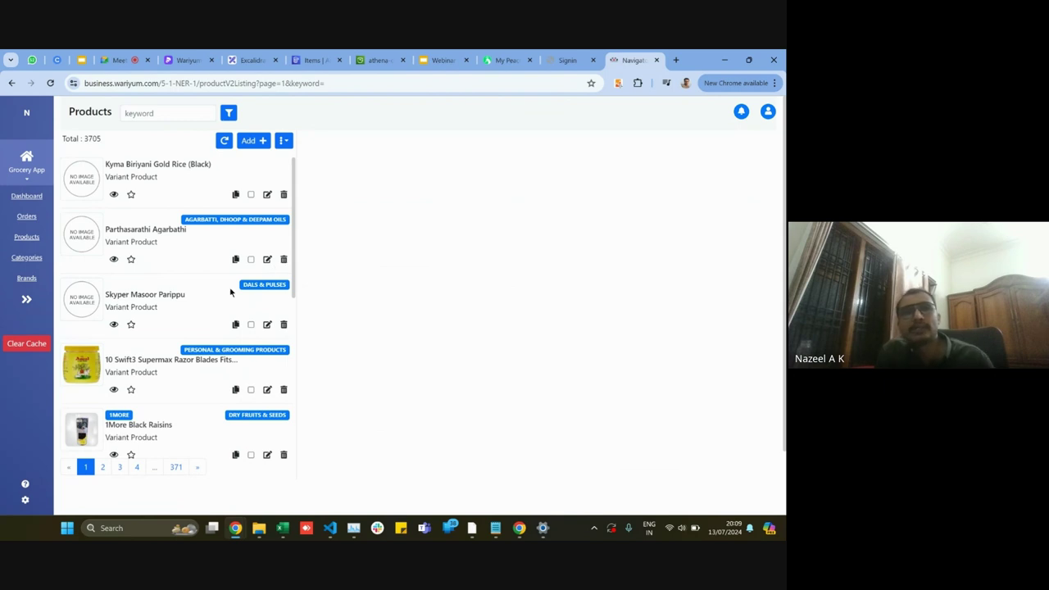
{"action": "left_click", "coordinate": [267, 390]}
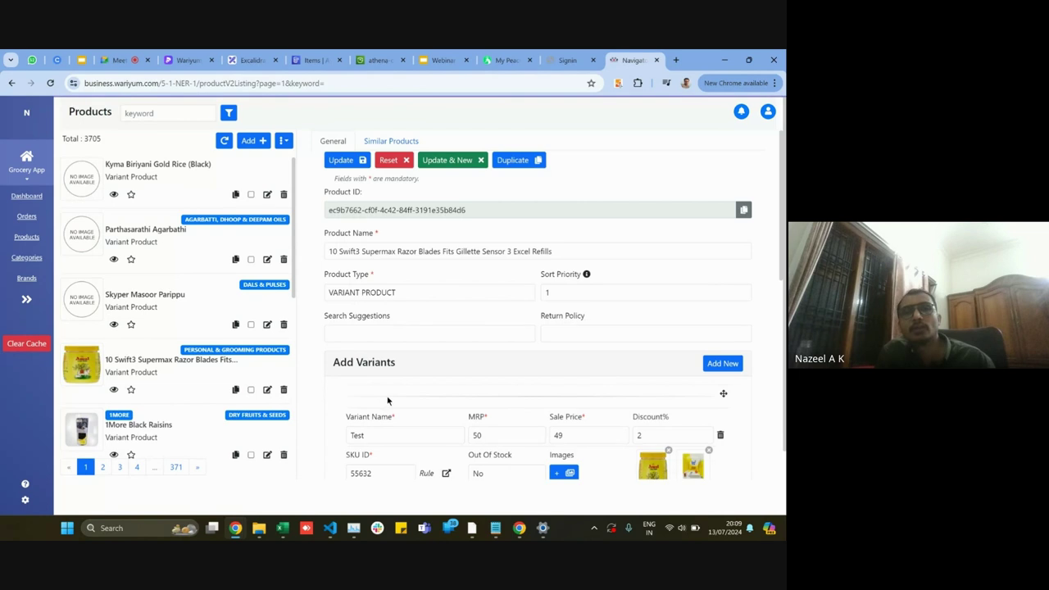
Step: View the razor blades product's variant and stock settings, and look over the product list's filter options without applying any
{"action": "scroll", "coordinate": [388, 401], "scroll_direction": "down", "scroll_amount": 2}
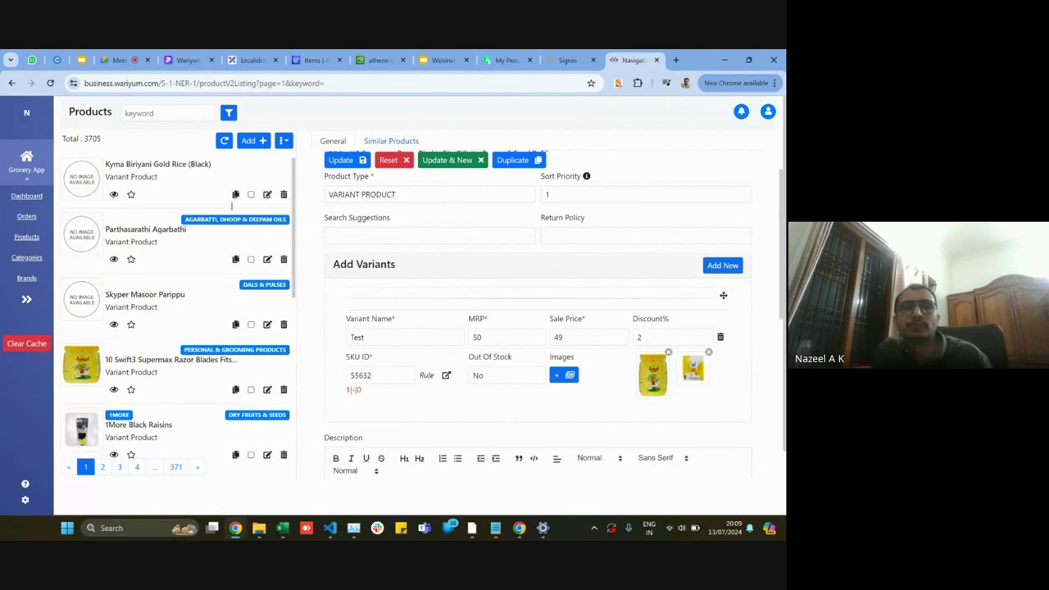
{"action": "left_click", "coordinate": [229, 114]}
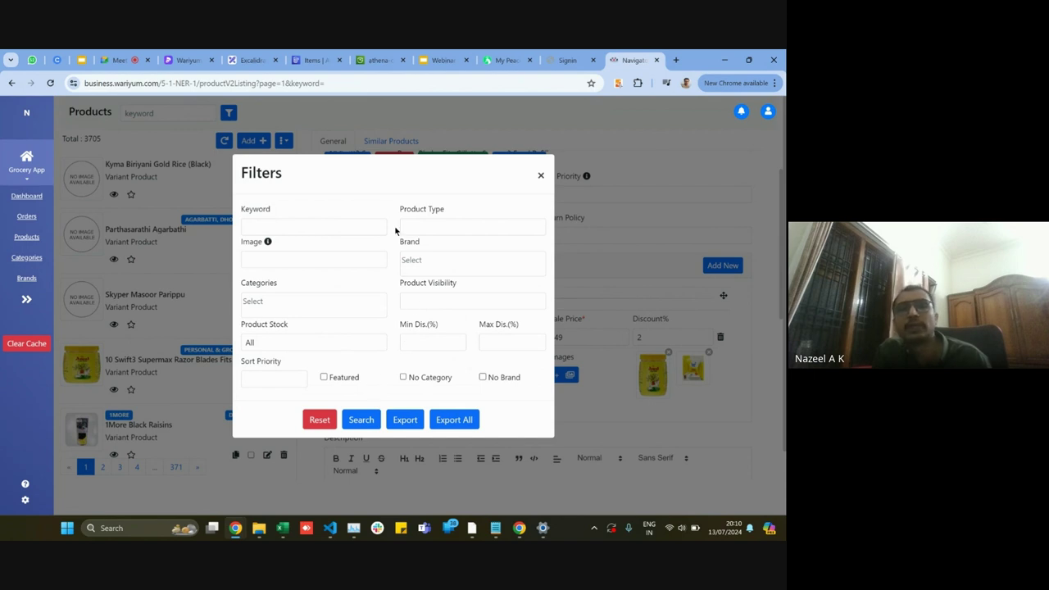
{"action": "left_click", "coordinate": [541, 176]}
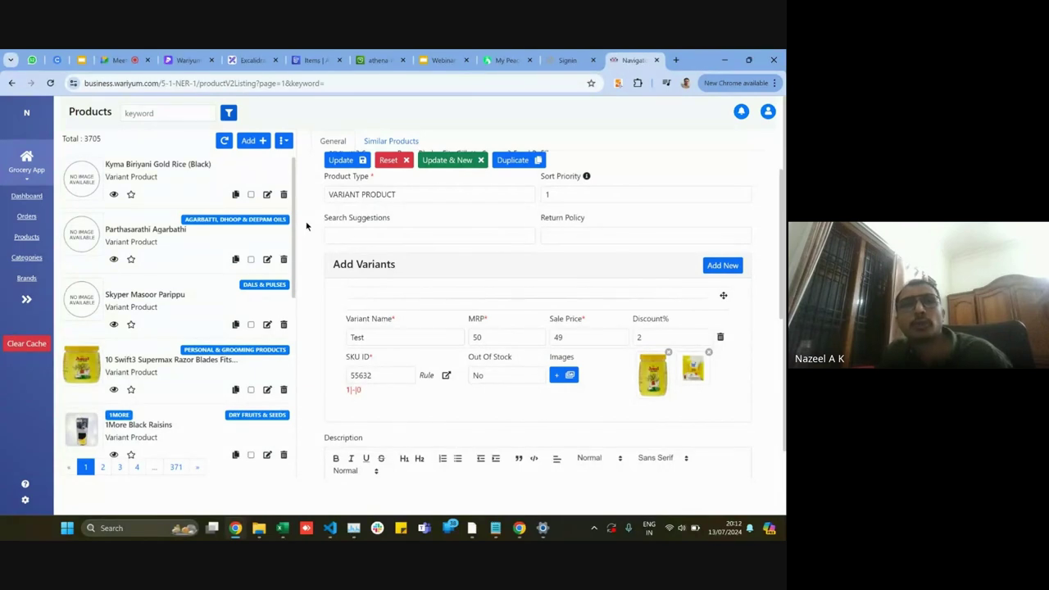
Step: Go to the Orders page, expand the most recent order's details and view the available order status options
{"action": "left_click", "coordinate": [27, 216]}
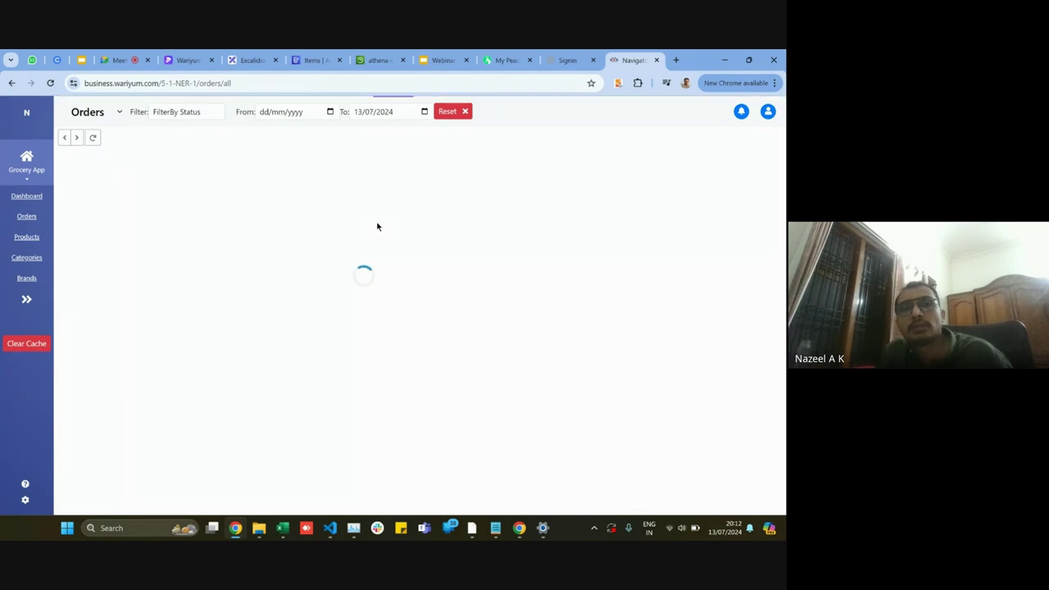
{"action": "left_click", "coordinate": [373, 170]}
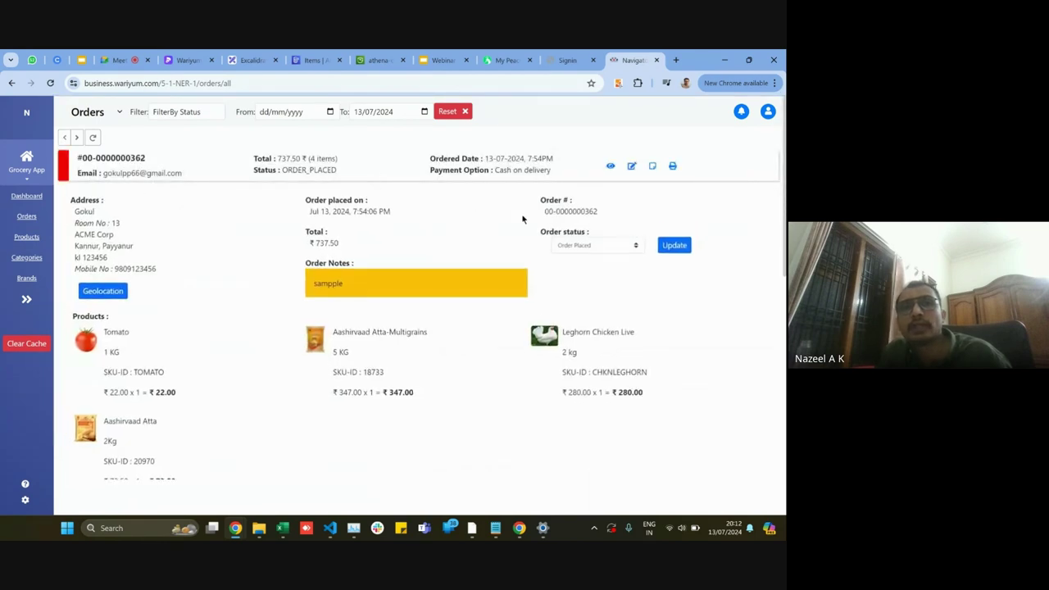
{"action": "left_click", "coordinate": [605, 246]}
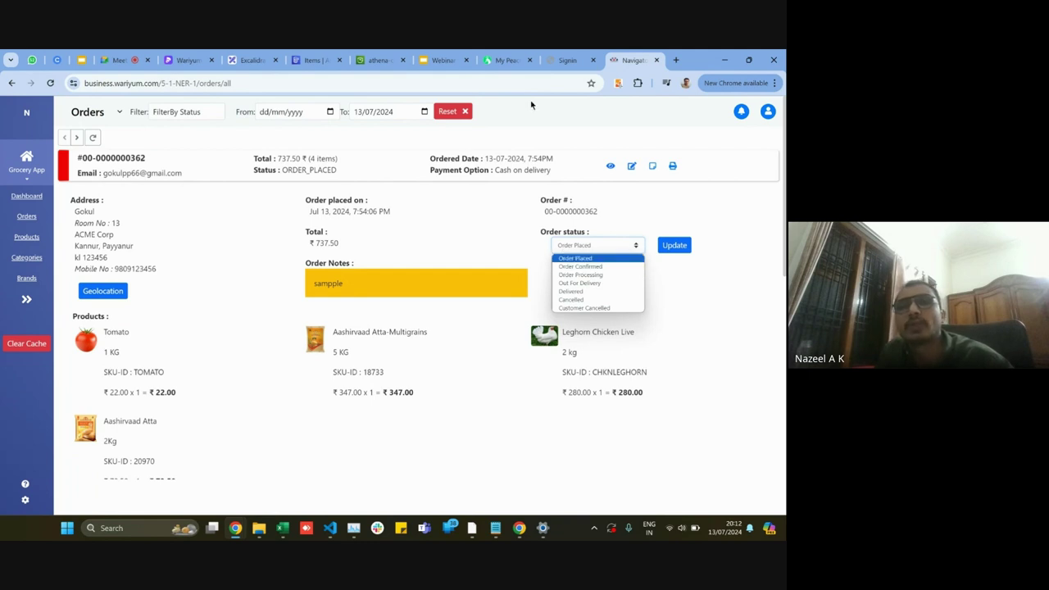
Step: Switch to the My Peacock storefront's order page and load the mypeacock.in home page in a new browser tab
{"action": "left_click", "coordinate": [506, 60]}
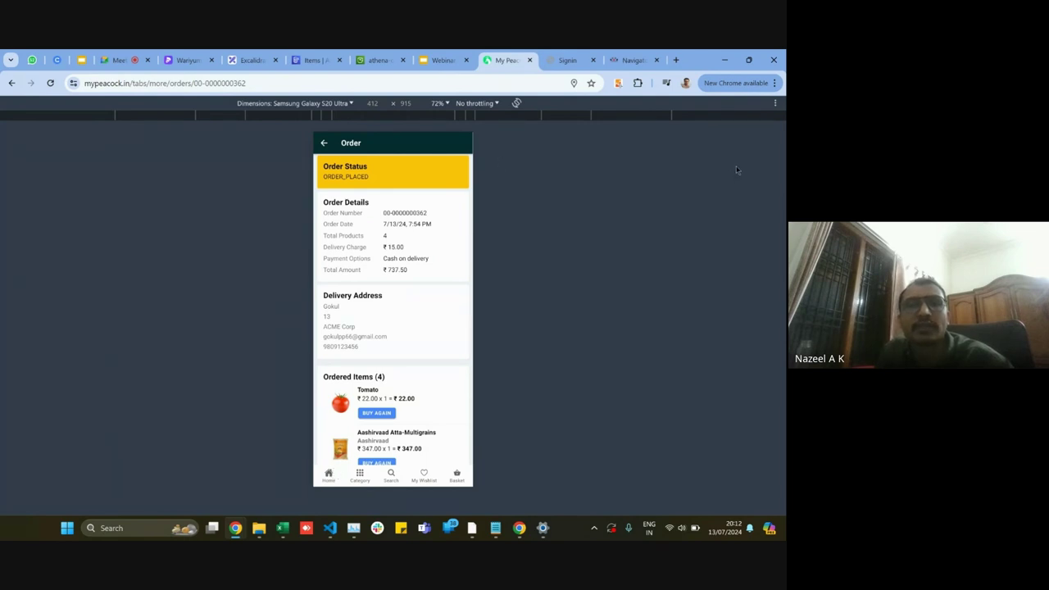
{"action": "left_click", "coordinate": [676, 60]}
{"action": "type", "text": "my"}
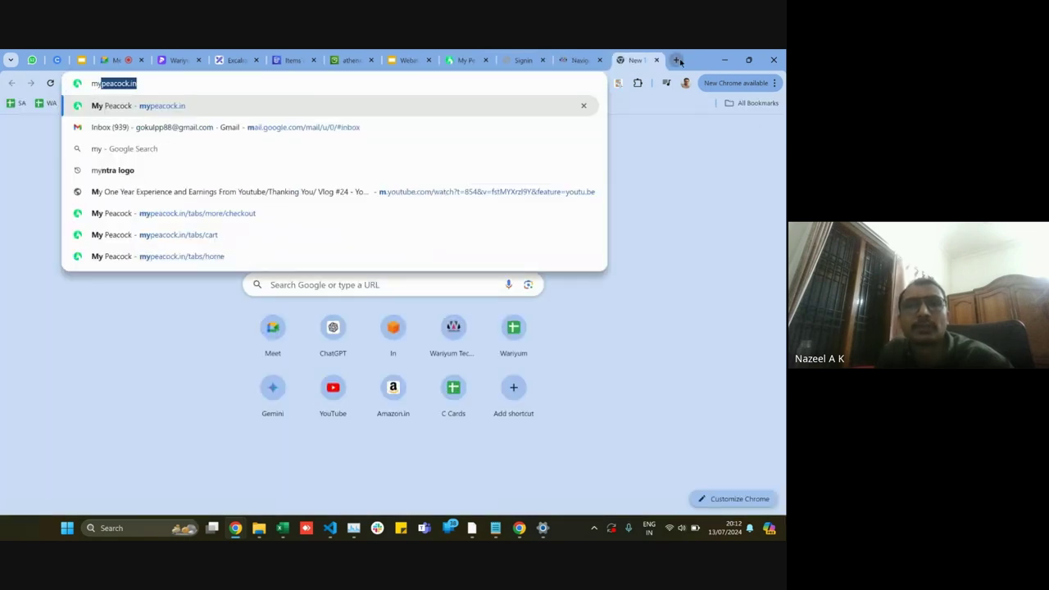
{"action": "key", "text": "Return"}
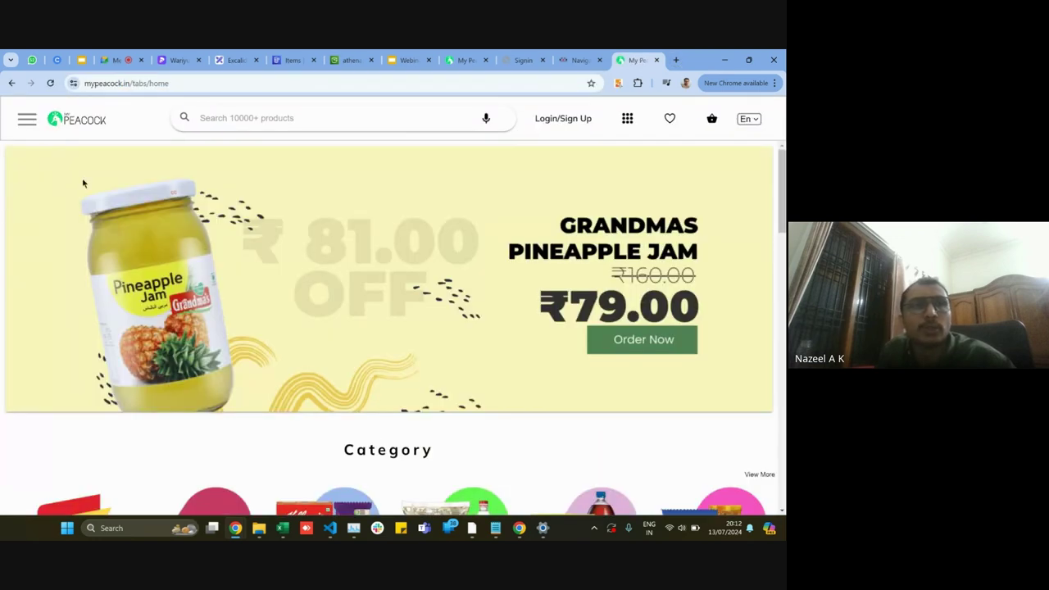
Step: Go to the storefront's Terms & Conditions page and look through its opening sections
{"action": "left_click", "coordinate": [28, 119]}
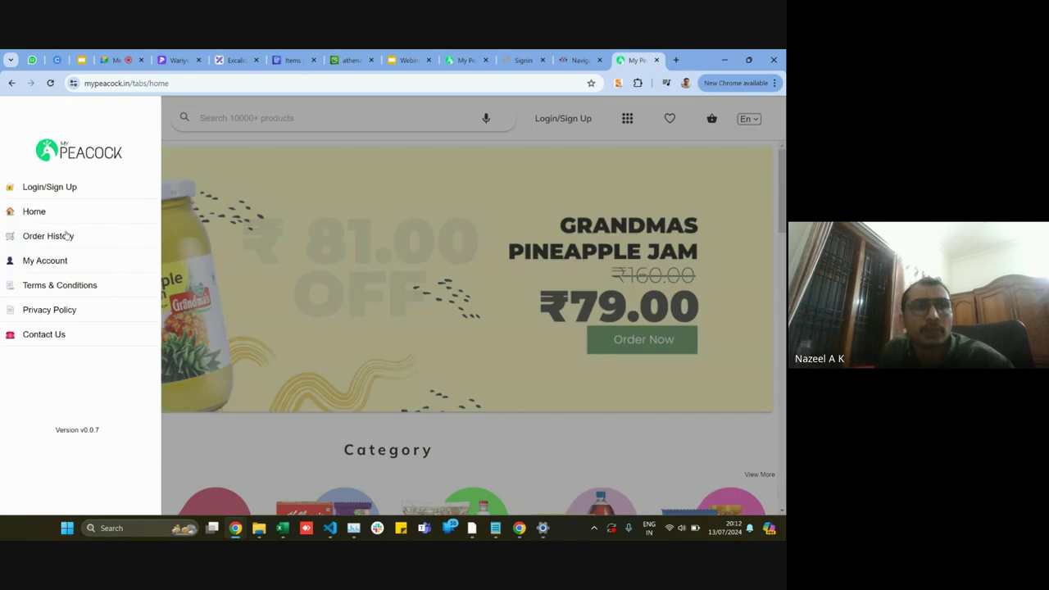
{"action": "left_click", "coordinate": [68, 286]}
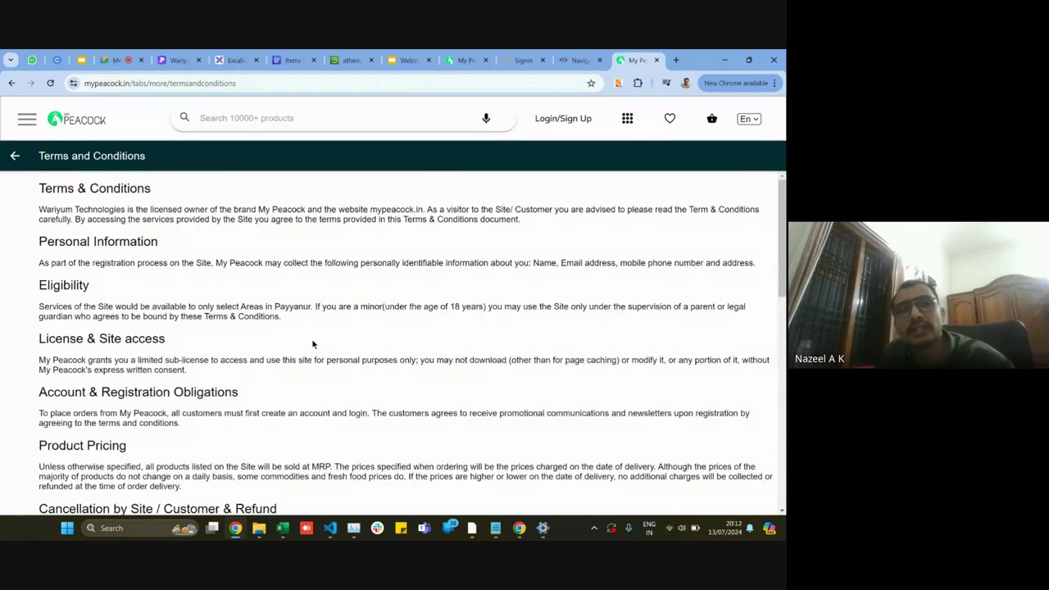
{"action": "scroll", "coordinate": [312, 344], "scroll_direction": "down", "scroll_amount": 1}
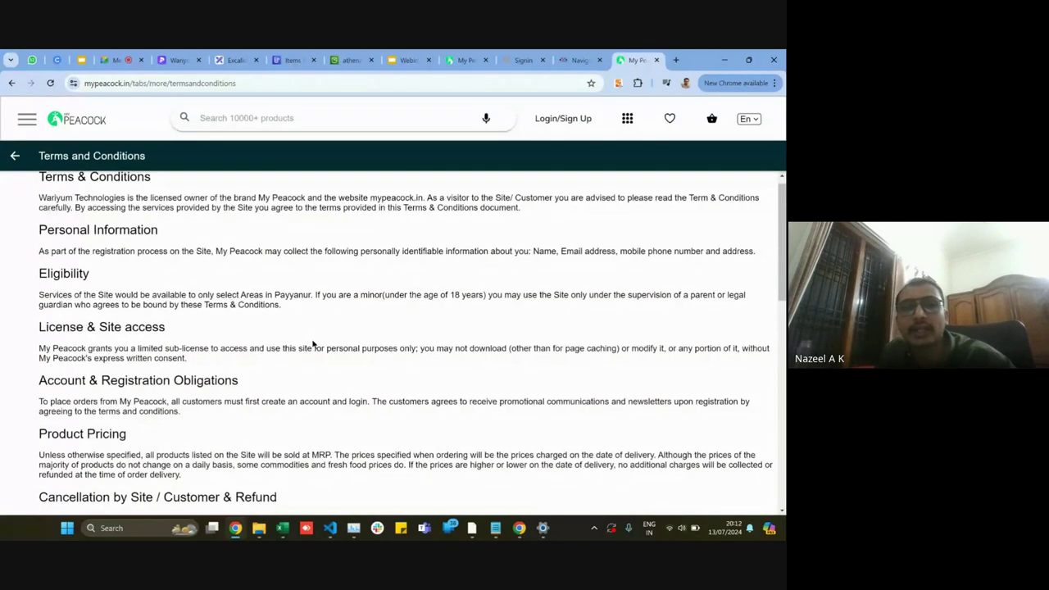
{"action": "scroll", "coordinate": [312, 344], "scroll_direction": "up", "scroll_amount": 1}
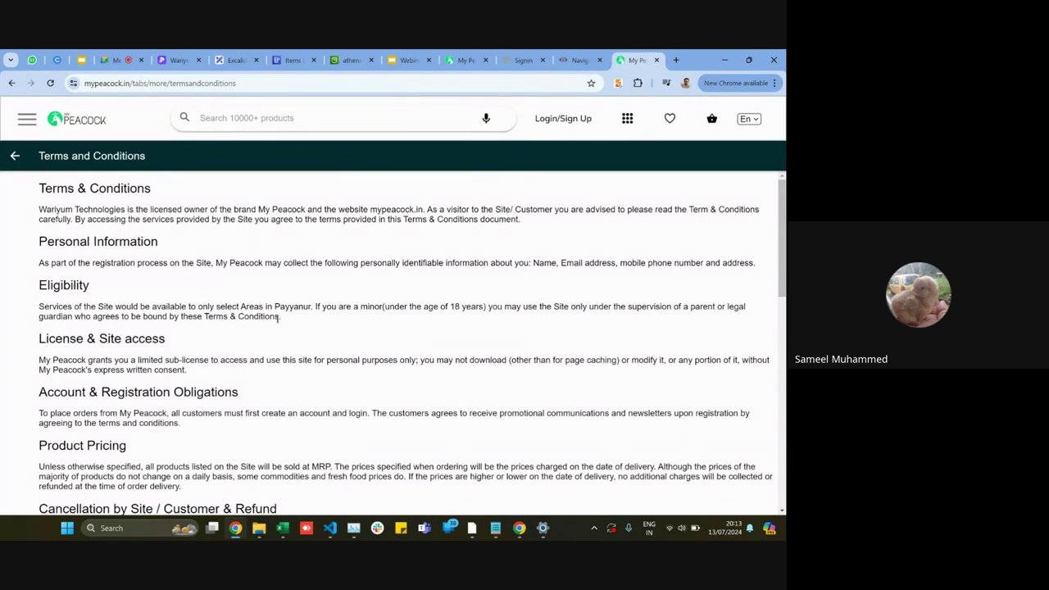
Step: Switch to the Google Meet call and open the options for the current screen presentation
{"action": "left_click", "coordinate": [107, 61]}
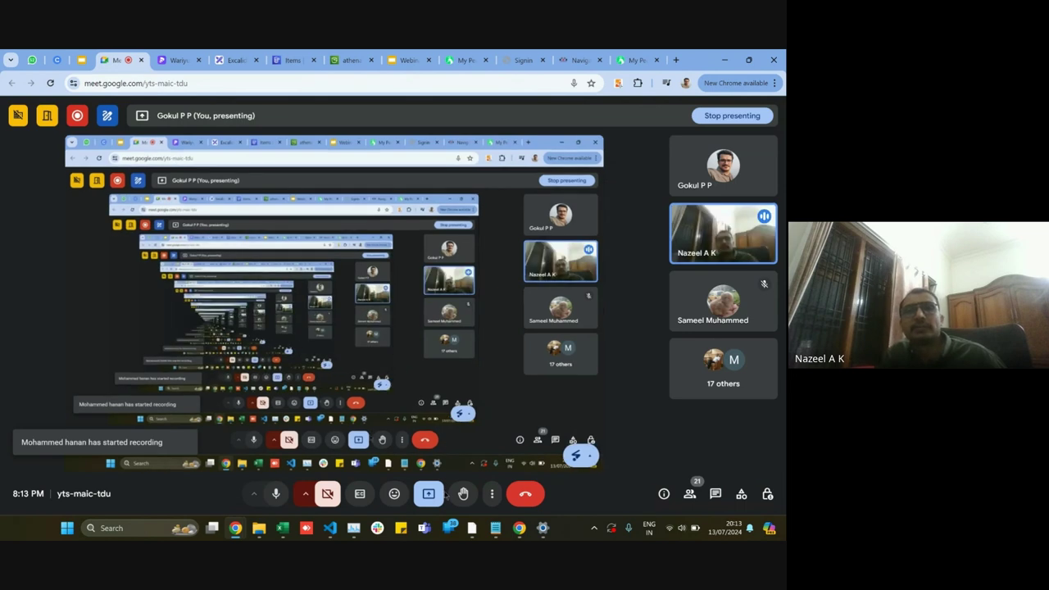
{"action": "left_click", "coordinate": [430, 495]}
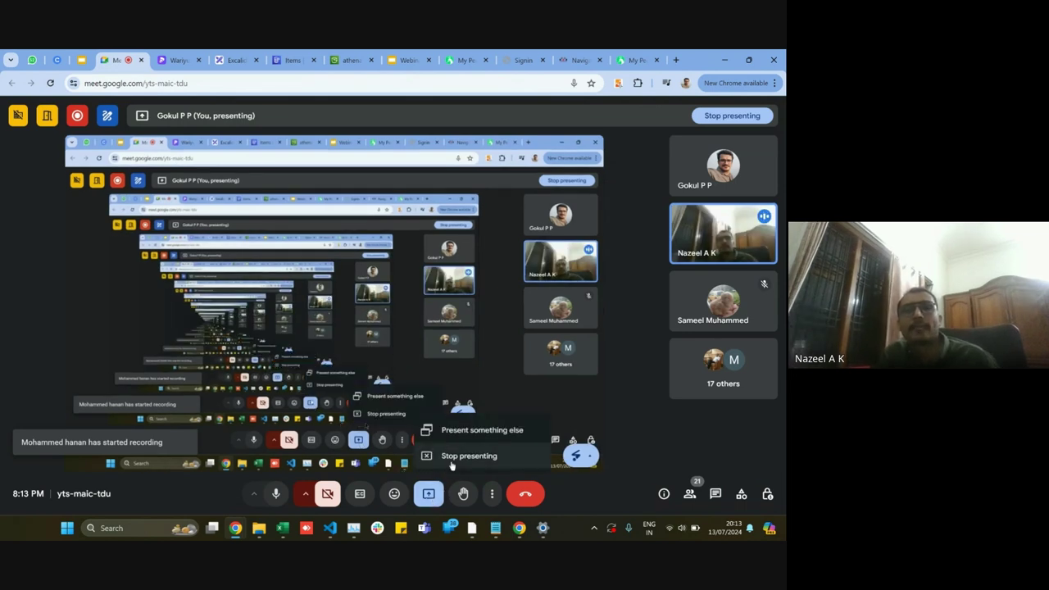